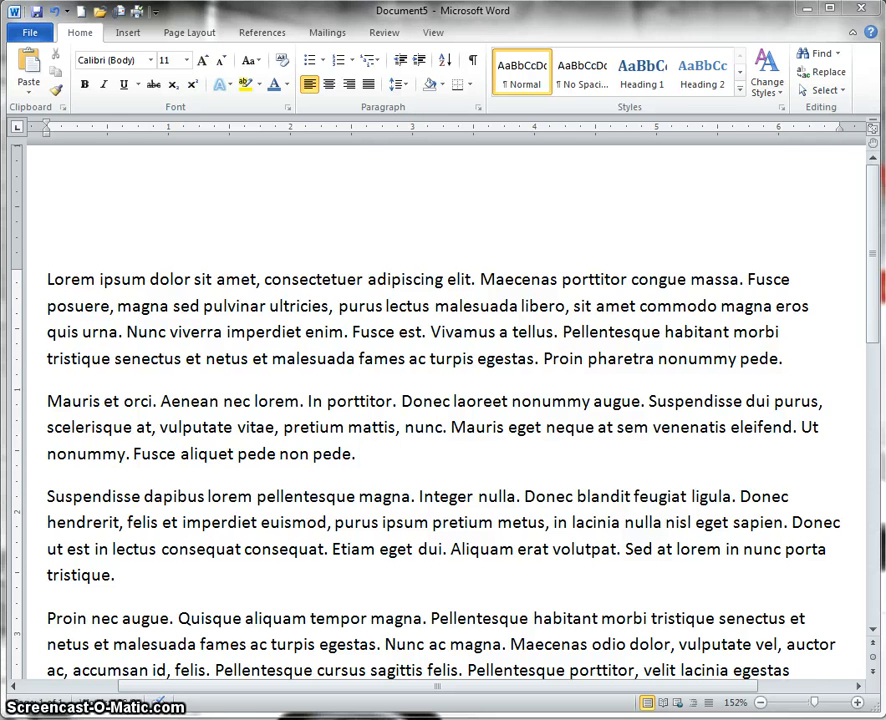
# Step: Attach a review comment reading "Indent" to the word "Lorem" at the start of the first paragraph
pyautogui.scroll(1, 446, 412)
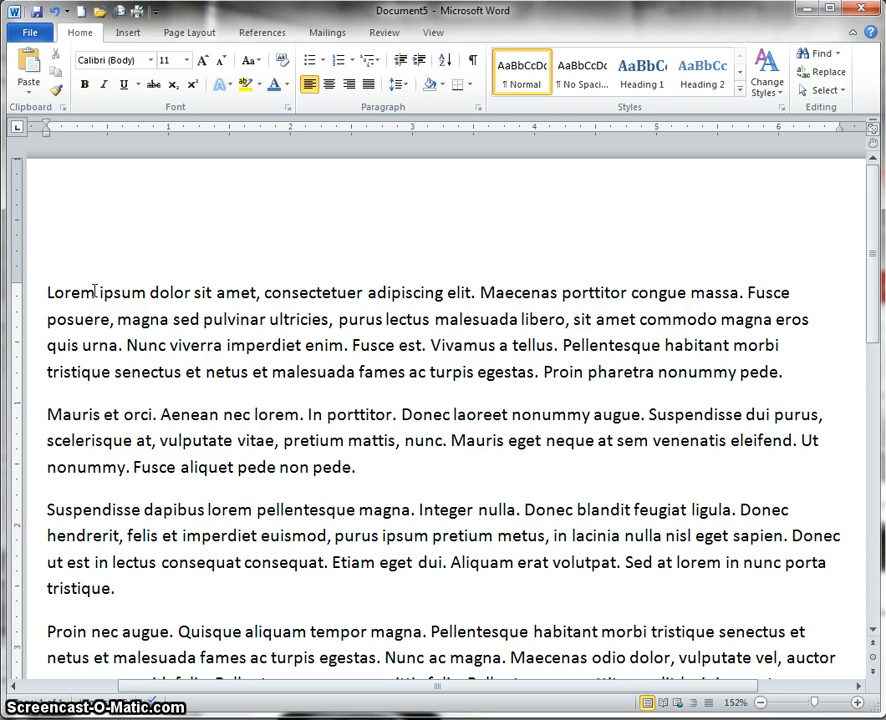
pyautogui.moveTo(95, 291); pyautogui.dragTo(28, 296)
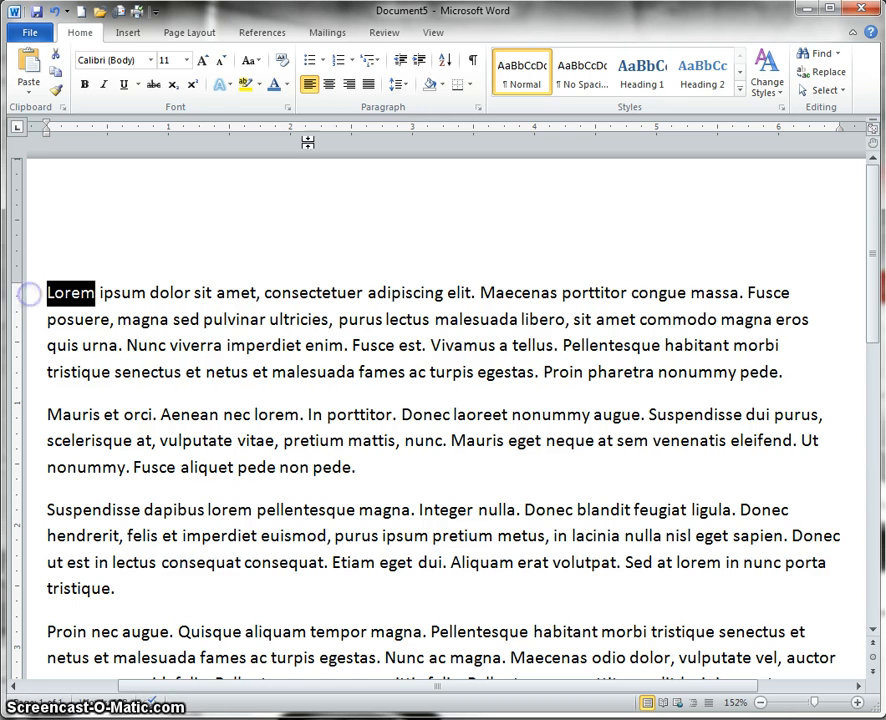
pyautogui.click(381, 33)
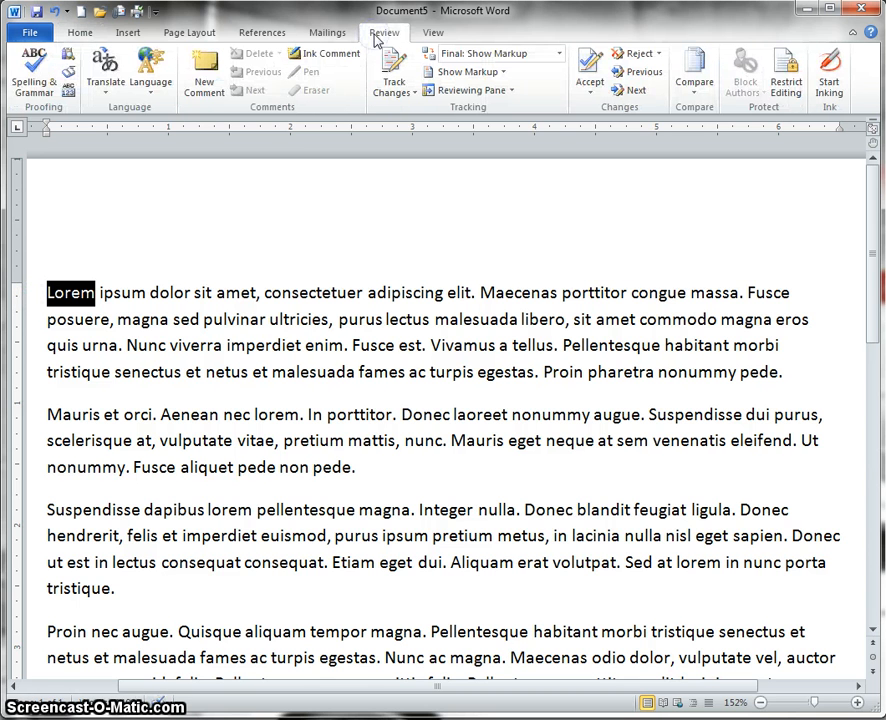
pyautogui.click(204, 78)
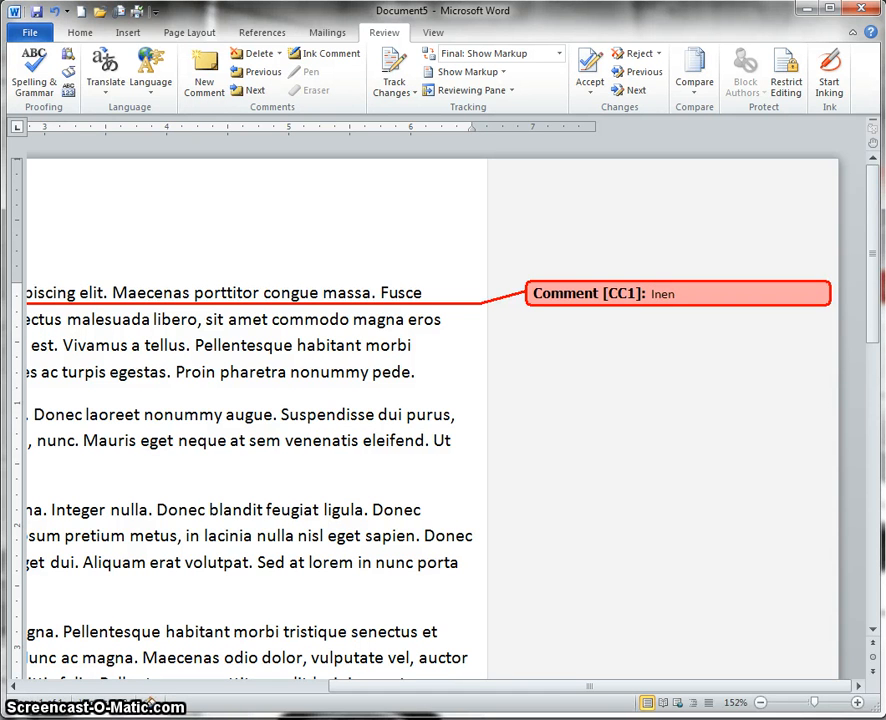
pyautogui.press('BackSpace')
pyautogui.press('BackSpace')
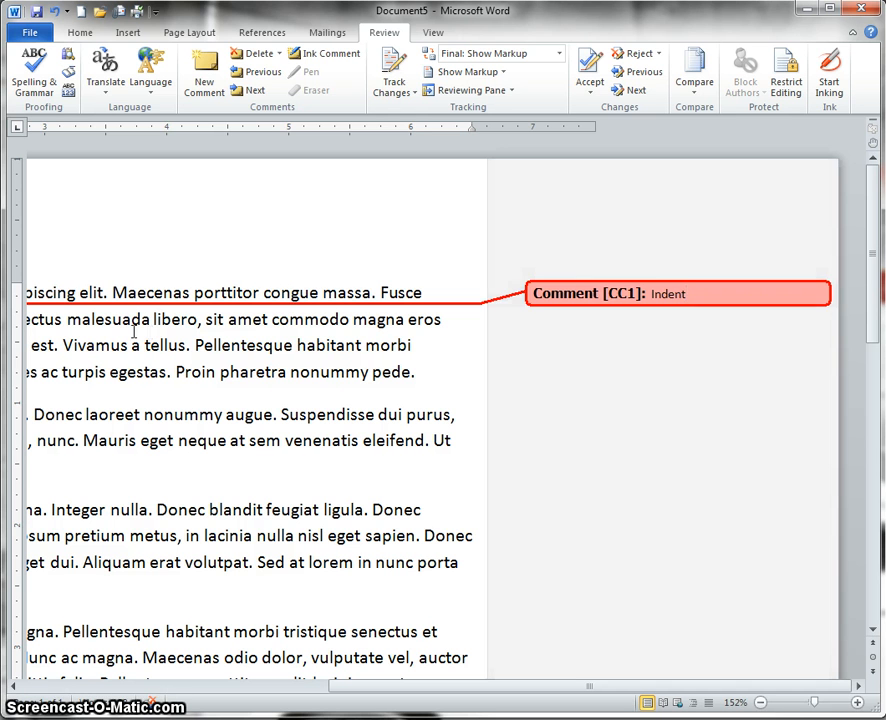
# Step: Attach a review comment reading "Check spelling" to the word "Maecenas" in the first paragraph
pyautogui.click(140, 284)
pyautogui.doubleClick(140, 290)
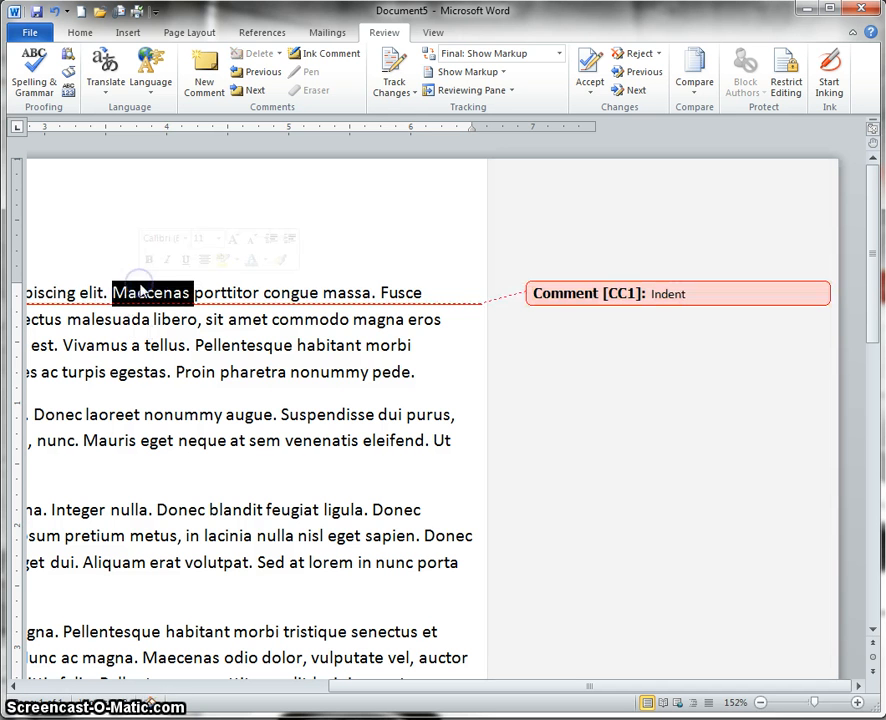
pyautogui.click(200, 75)
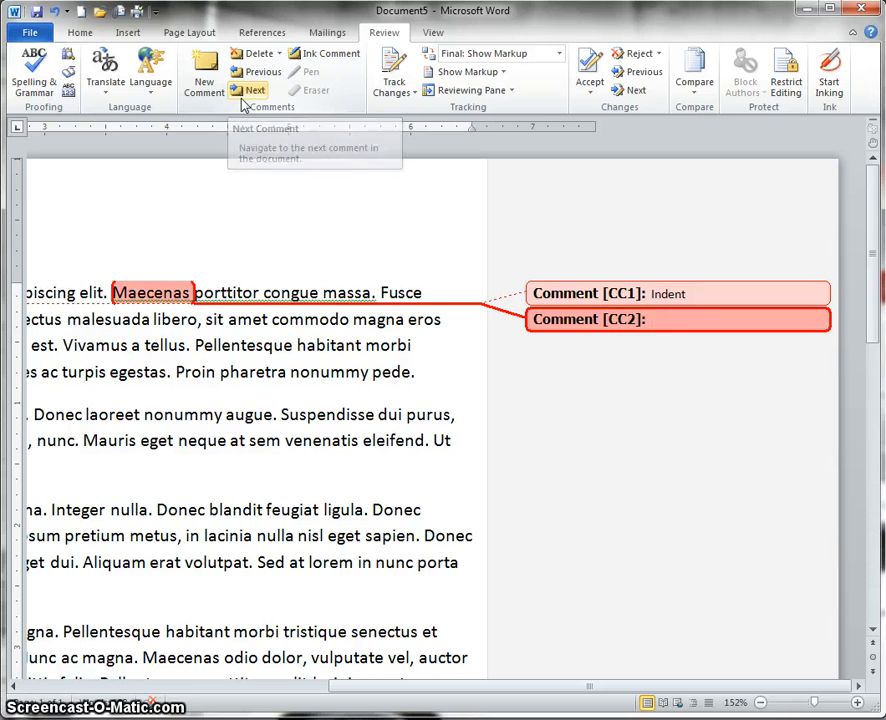
pyautogui.write('Check spelling')
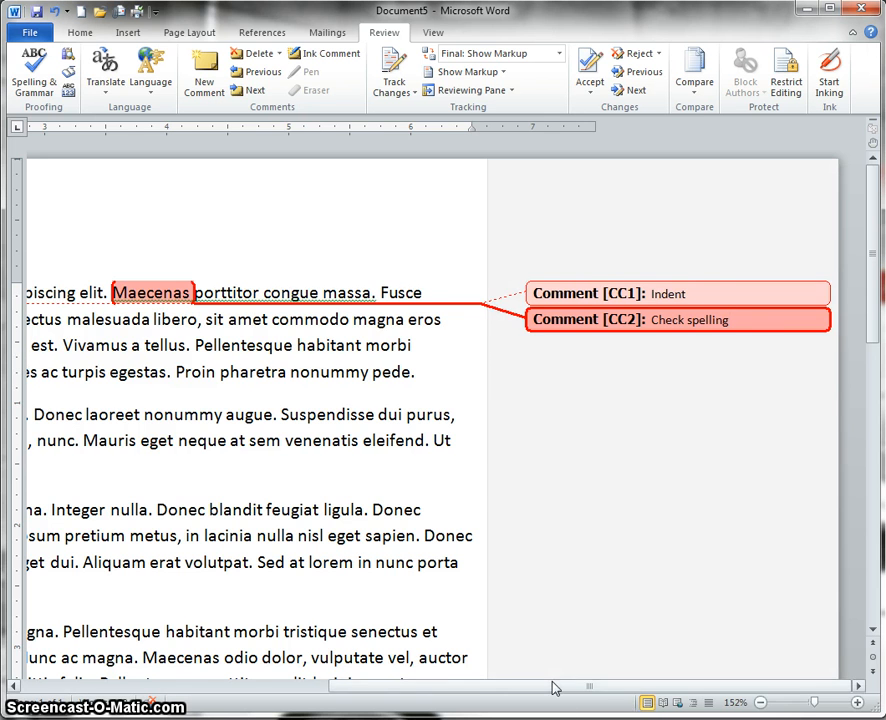
# Step: Draw a freehand black ink circle around "malesuada libero," in the first paragraph with the Pen
pyautogui.moveTo(530, 686); pyautogui.dragTo(465, 683)
pyautogui.moveTo(470, 679); pyautogui.dragTo(331, 679)
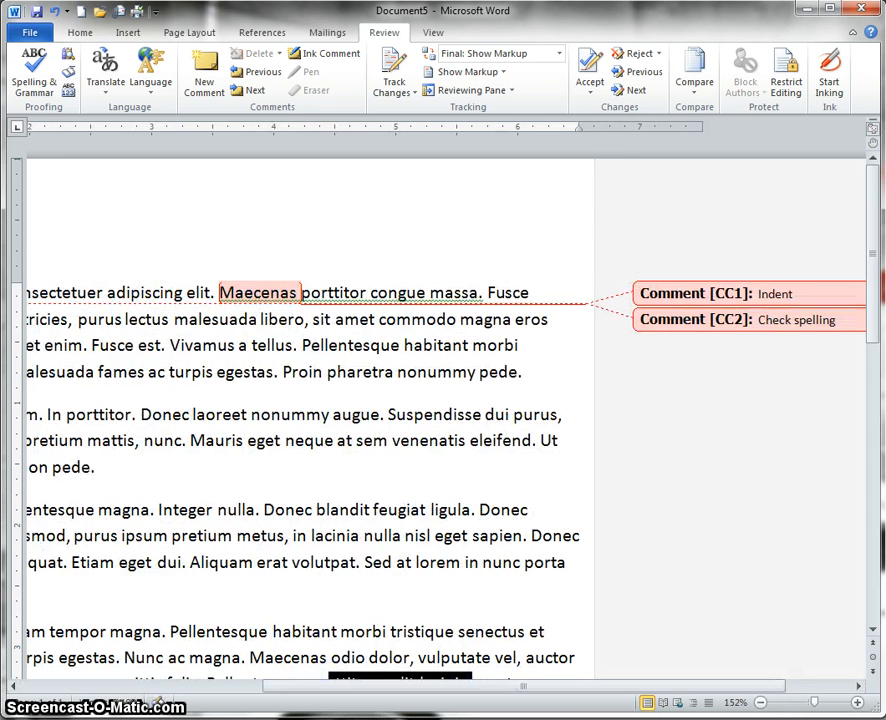
pyautogui.click(829, 82)
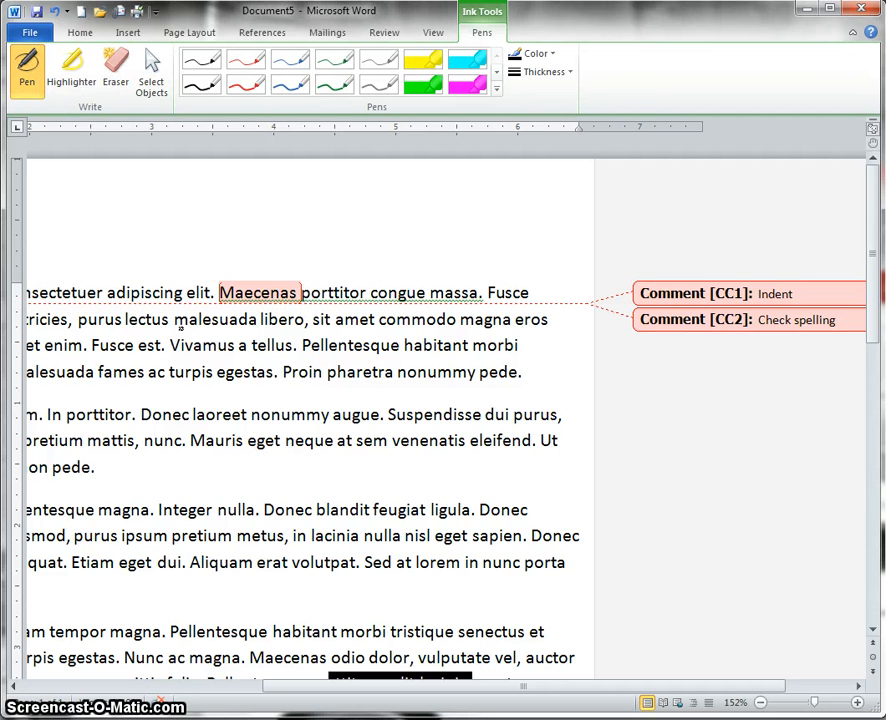
pyautogui.moveTo(180, 327)
pyautogui.mouseDown()
pyautogui.moveTo(198, 336)
pyautogui.moveTo(281, 337)
pyautogui.moveTo(311, 322)
pyautogui.moveTo(290, 305)
pyautogui.moveTo(170, 311)
pyautogui.moveTo(178, 330)
pyautogui.mouseUp()
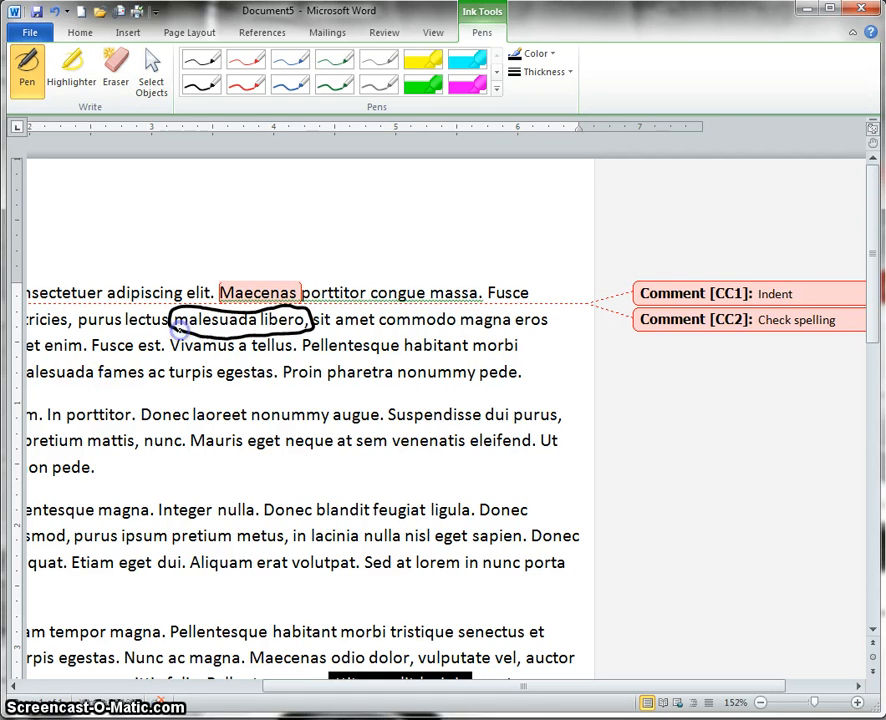
# Step: Turn on Track Changes for the document
pyautogui.moveTo(522, 686); pyautogui.dragTo(348, 690)
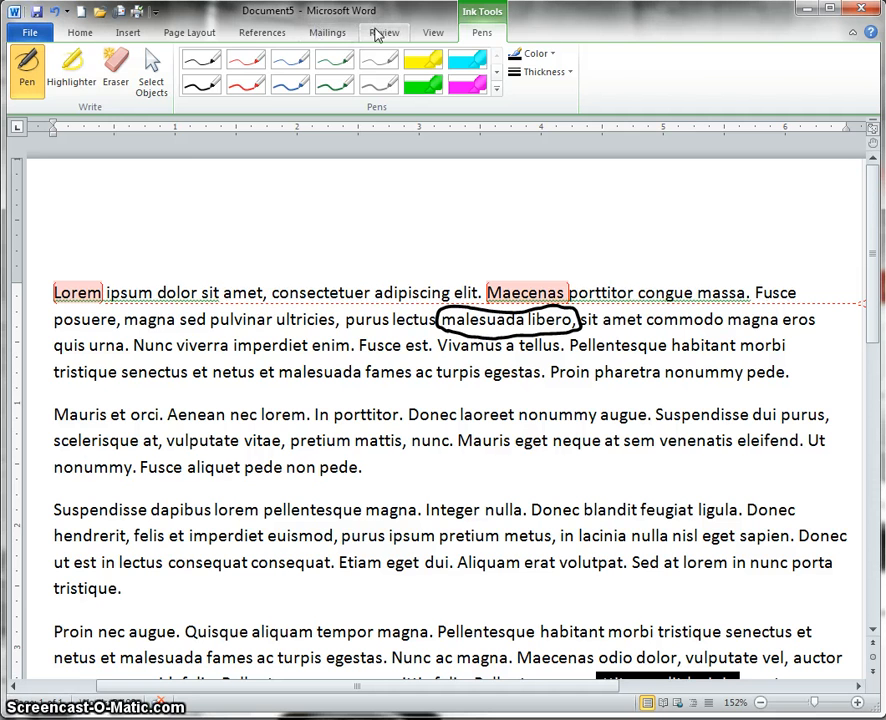
pyautogui.click(379, 35)
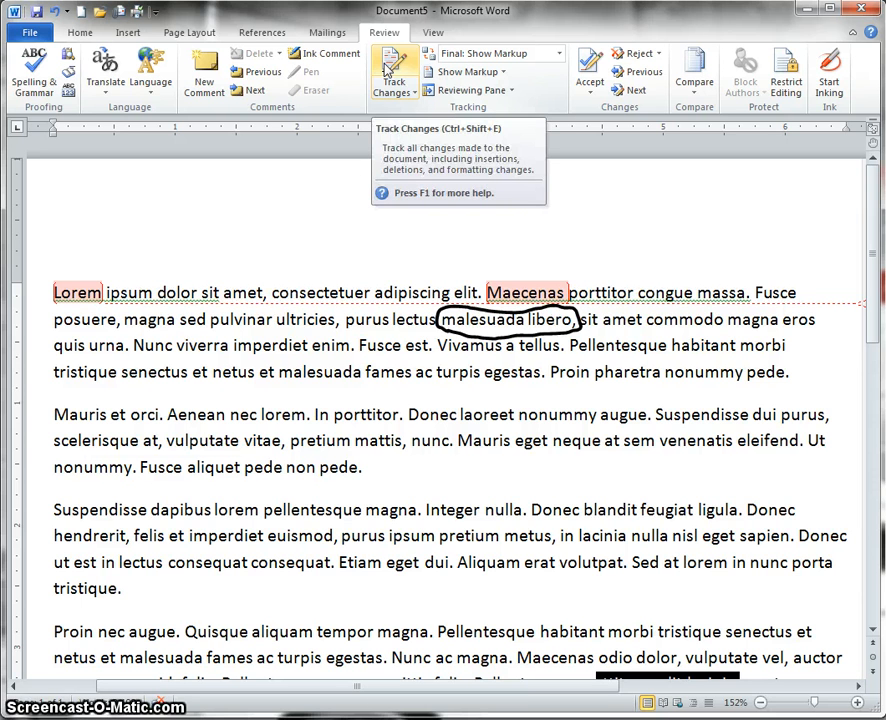
pyautogui.click(386, 66)
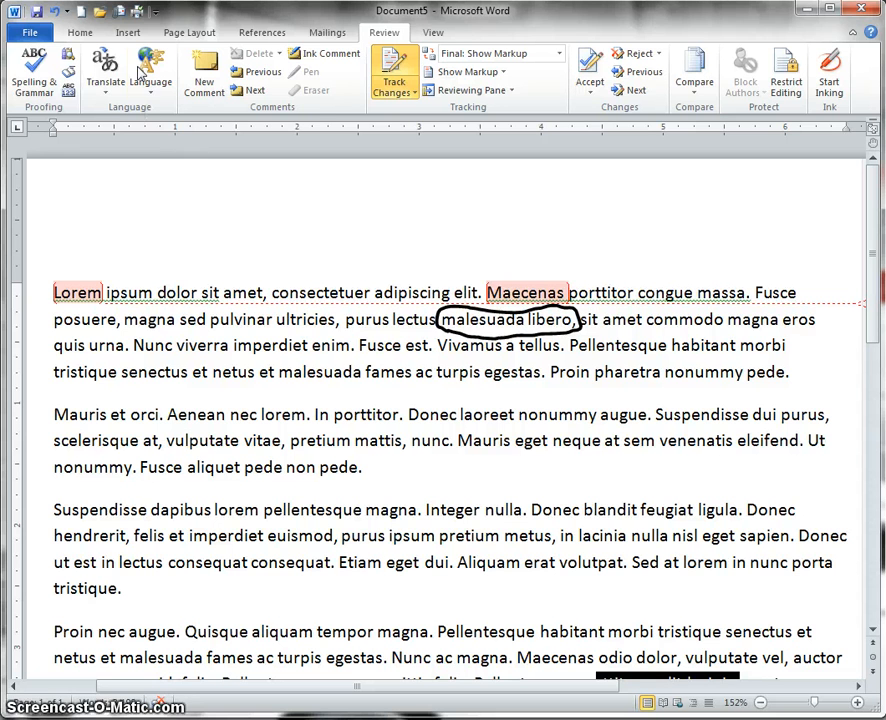
# Step: E-mail the document as an attachment, filling in the recipient's suggested e-mail address and sending the message
pyautogui.click(155, 12)
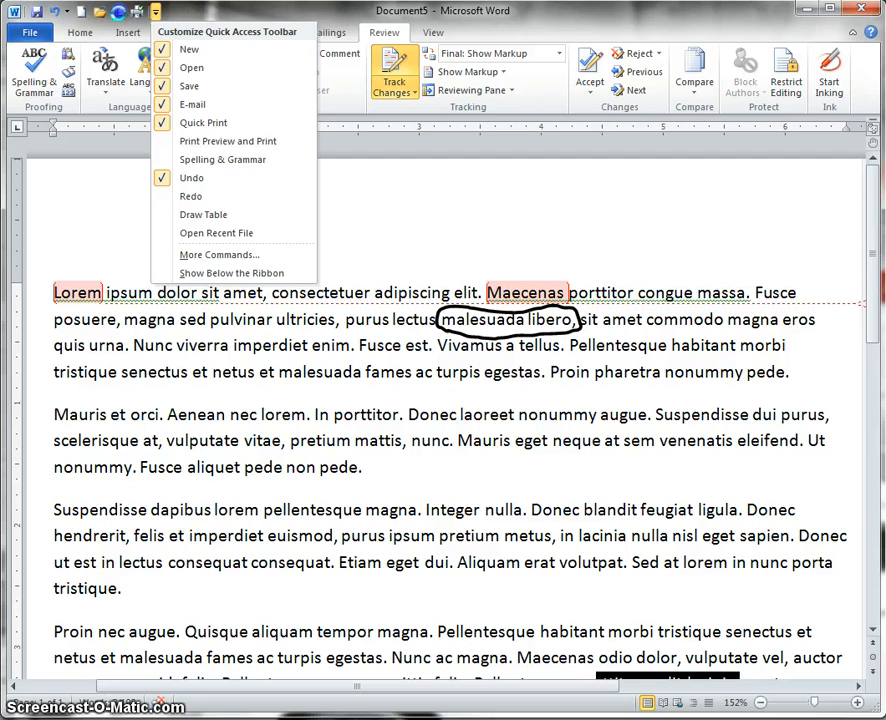
pyautogui.click(119, 11)
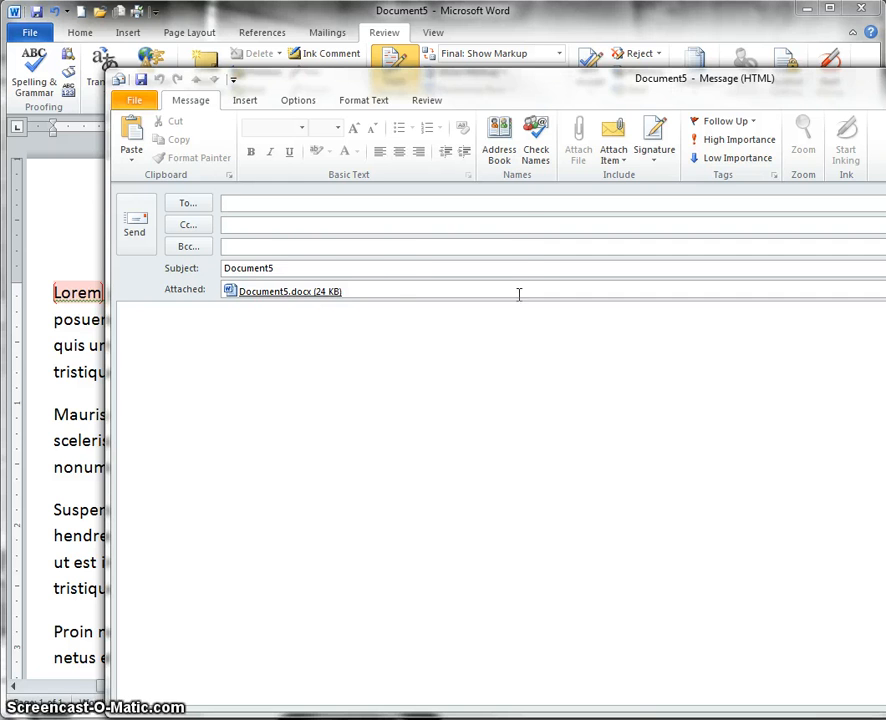
pyautogui.write('cco')
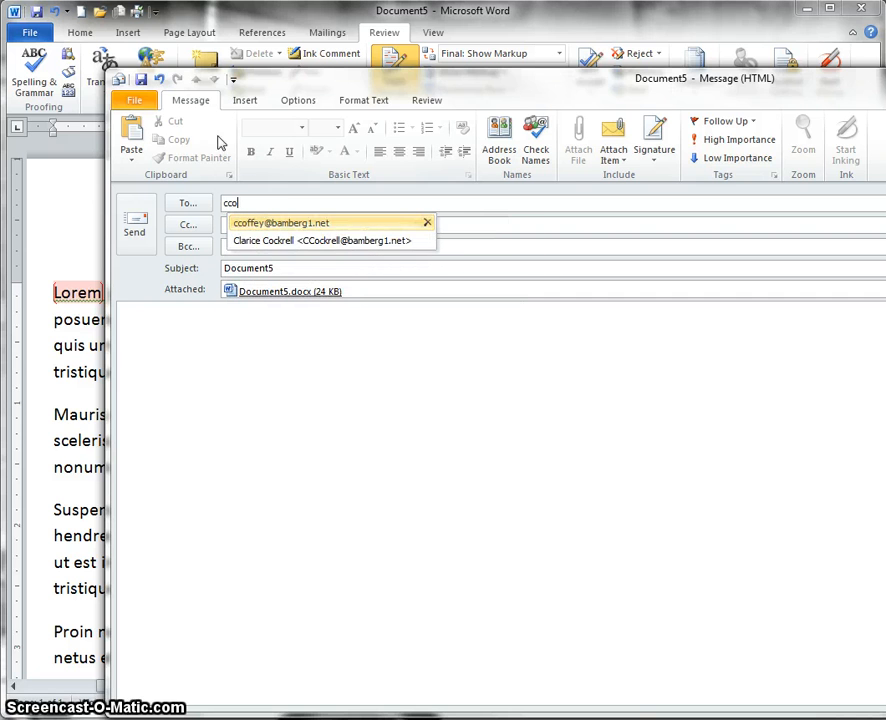
pyautogui.click(282, 201)
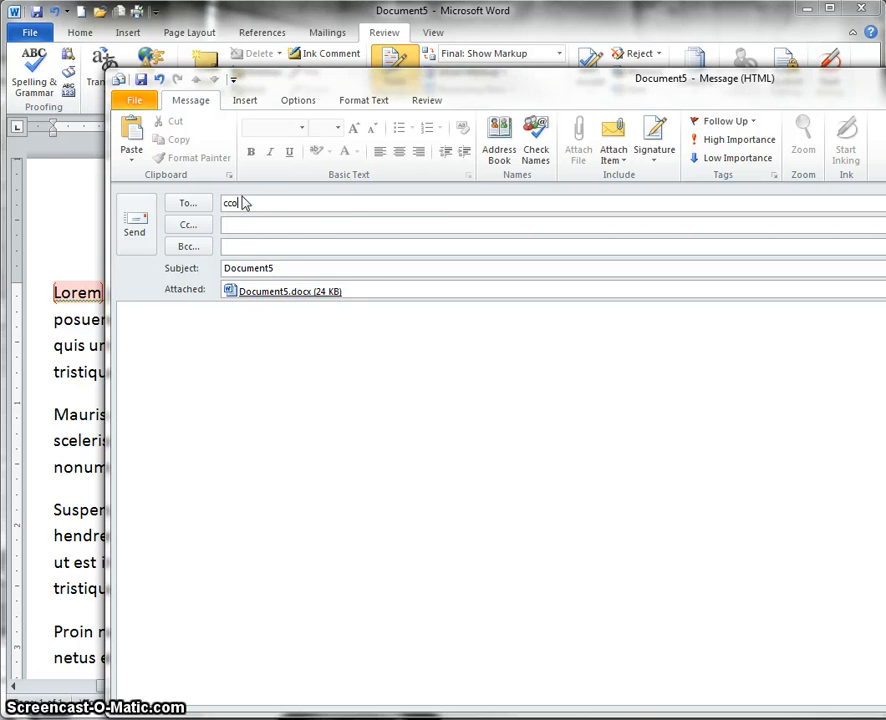
pyautogui.click(272, 223)
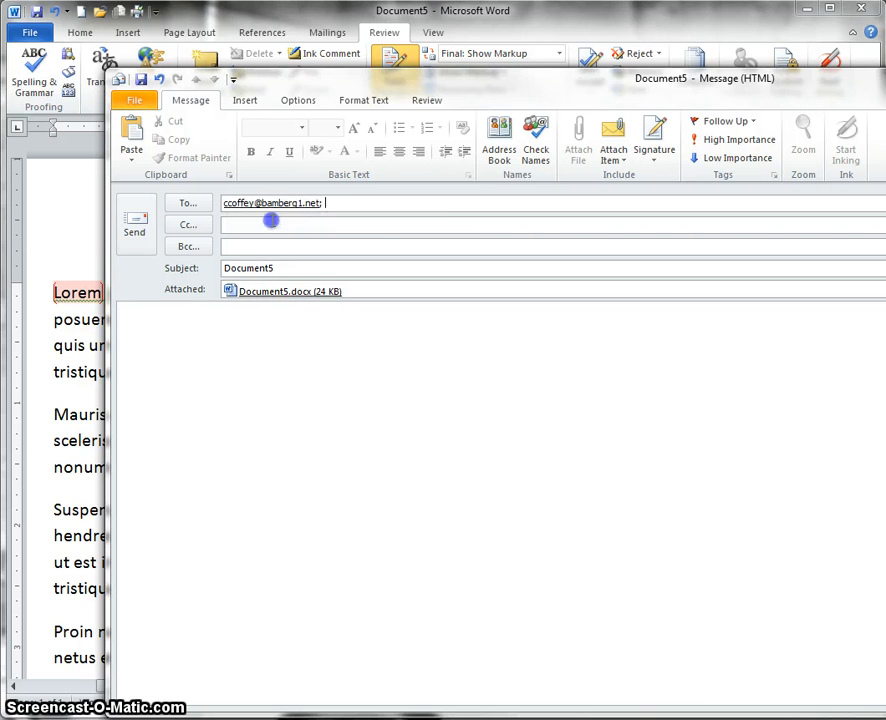
pyautogui.click(137, 232)
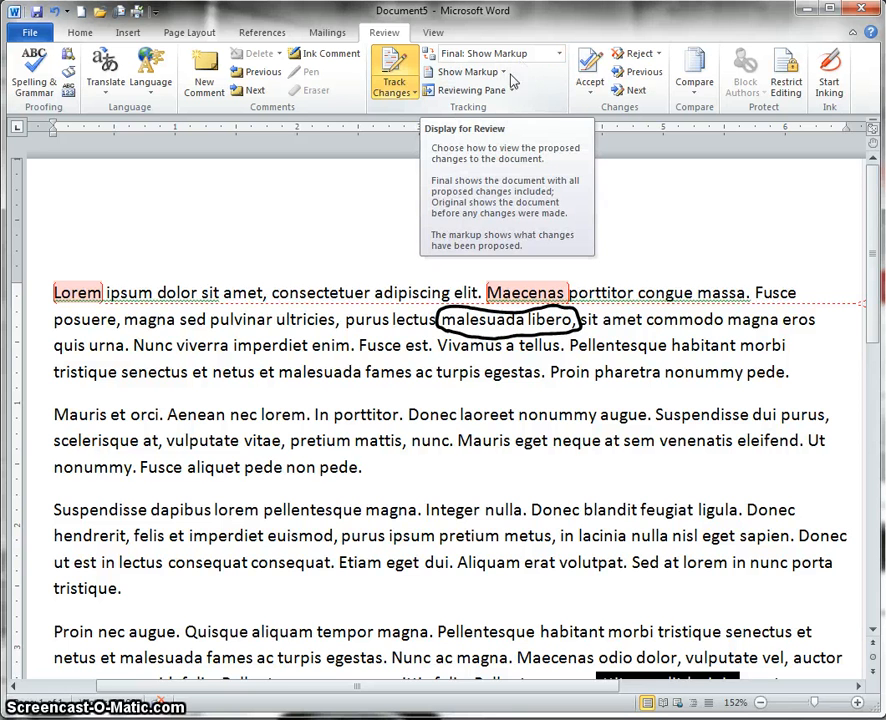
# Step: Preview the document in the Final review display and return to Final: Show Markup
pyautogui.click(558, 57)
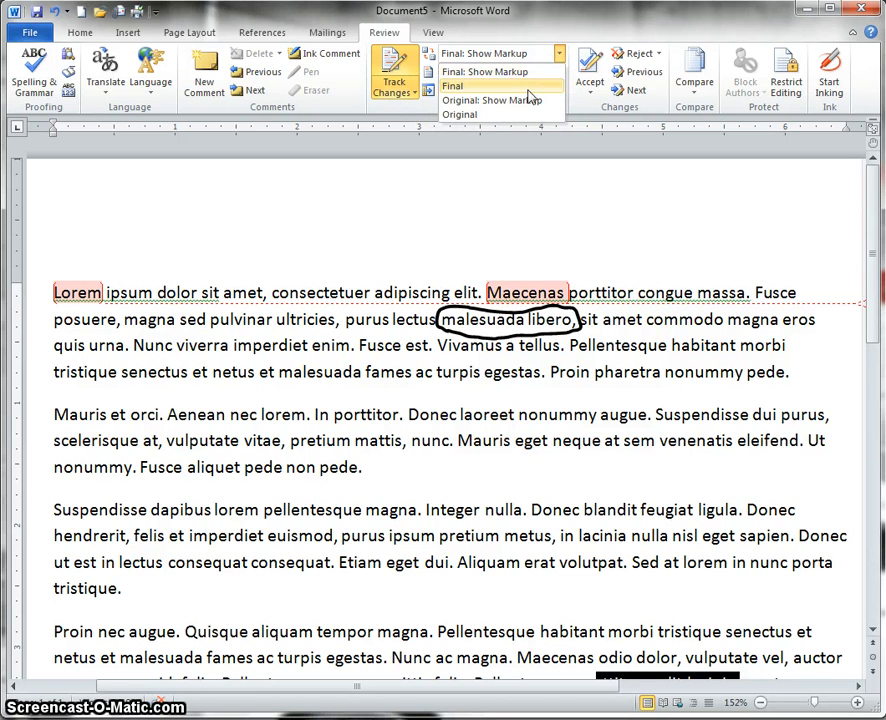
pyautogui.click(528, 90)
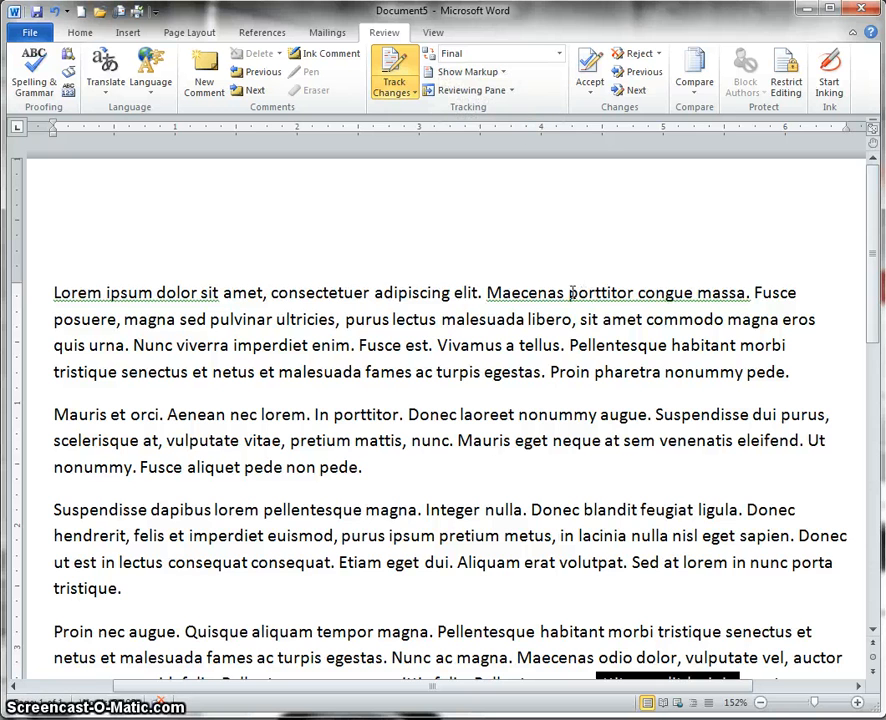
pyautogui.click(559, 53)
pyautogui.click(550, 72)
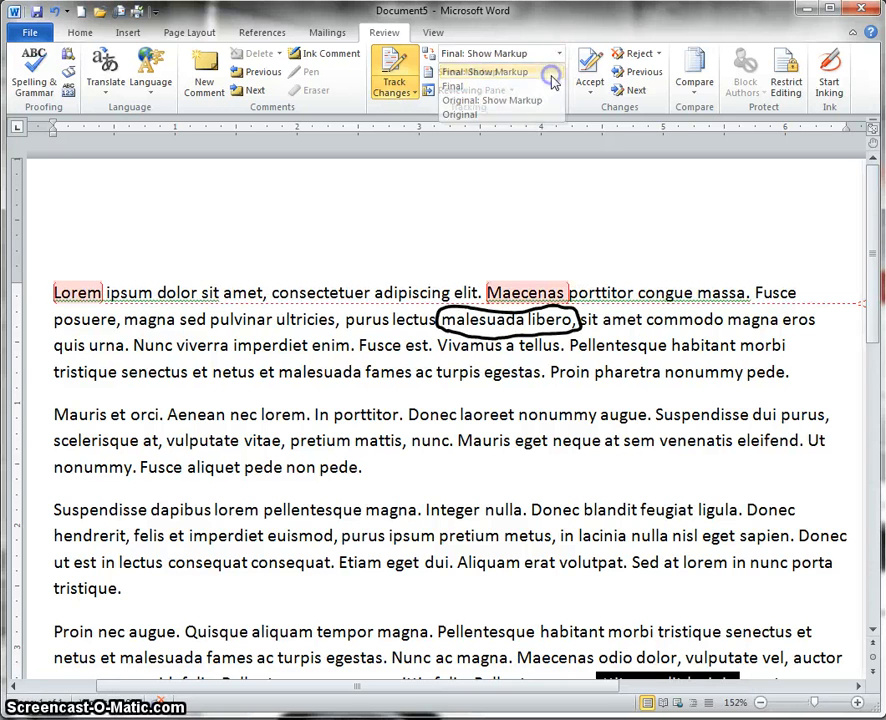
# Step: Set the review display to Final and indent the first line of the first paragraph by 0.5"
pyautogui.click(561, 54)
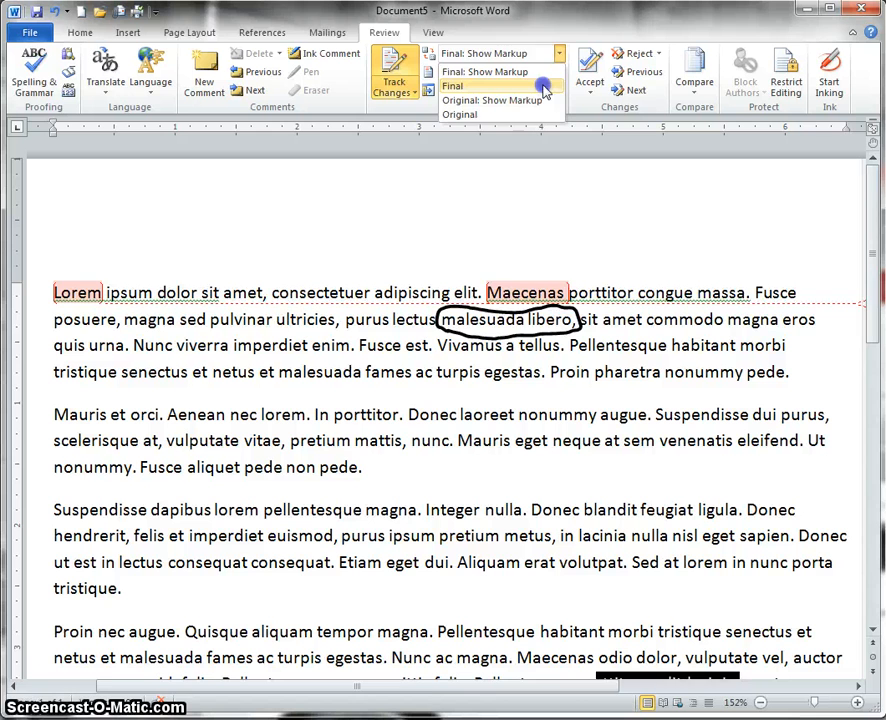
pyautogui.click(455, 86)
pyautogui.click(48, 290)
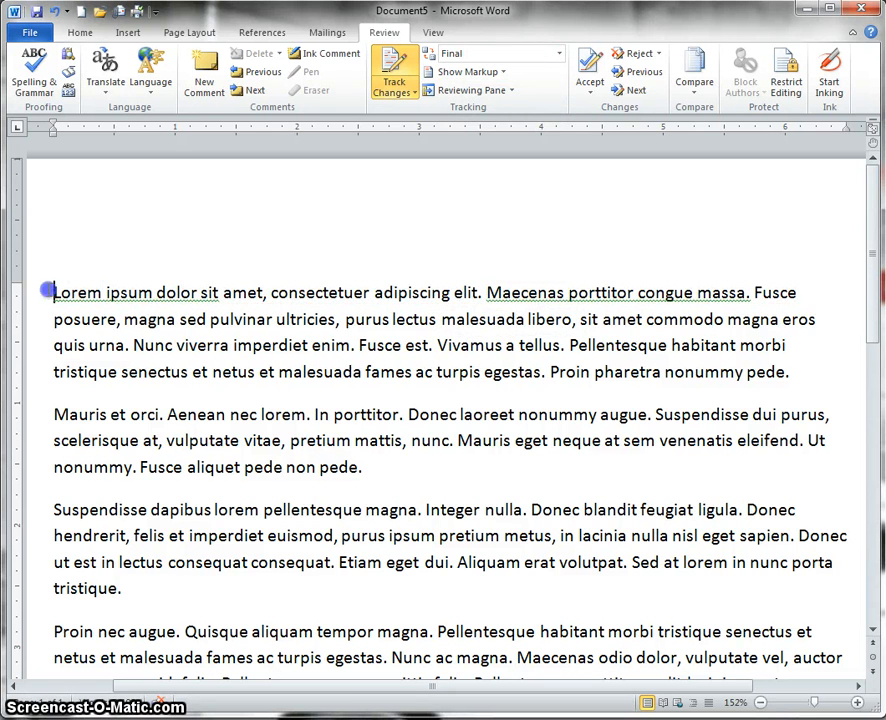
pyautogui.press('Tab')
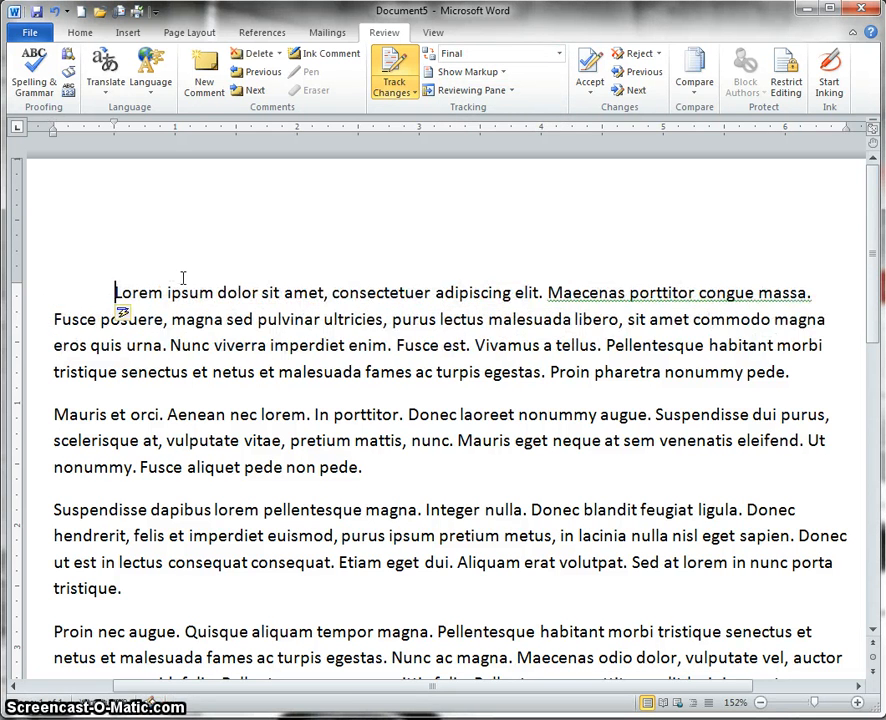
# Step: Set the review display to Final: Show Markup and examine the tracked indent and comments in the margin
pyautogui.click(559, 54)
pyautogui.click(546, 70)
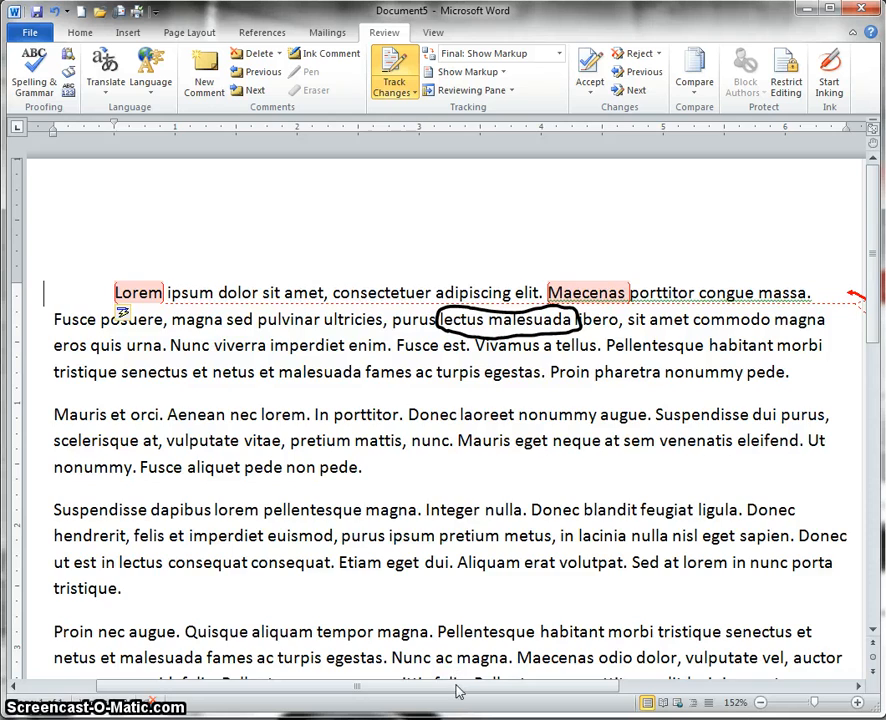
pyautogui.moveTo(457, 690); pyautogui.dragTo(687, 705)
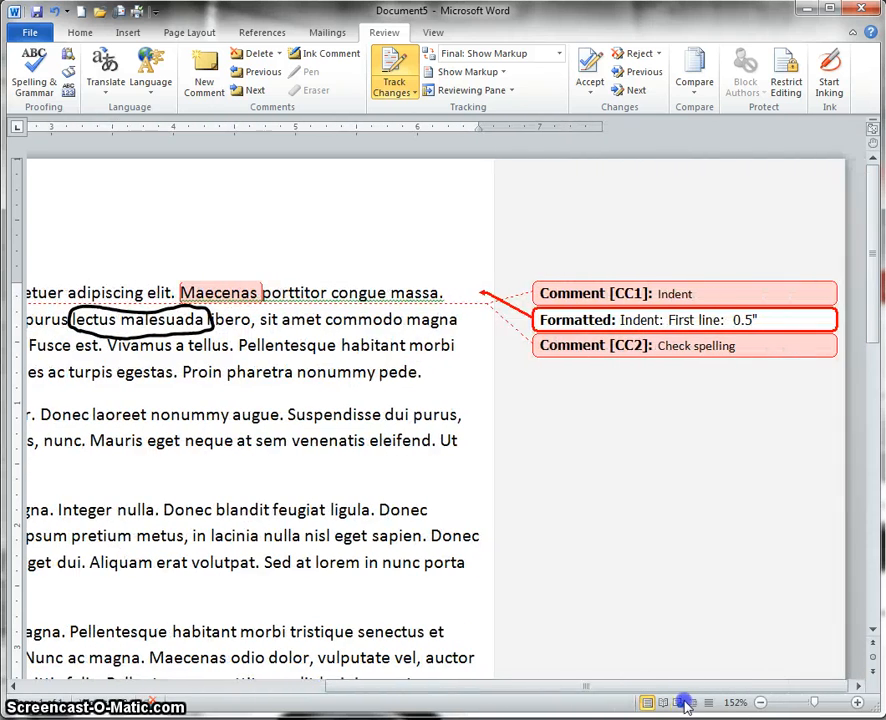
pyautogui.moveTo(662, 327)
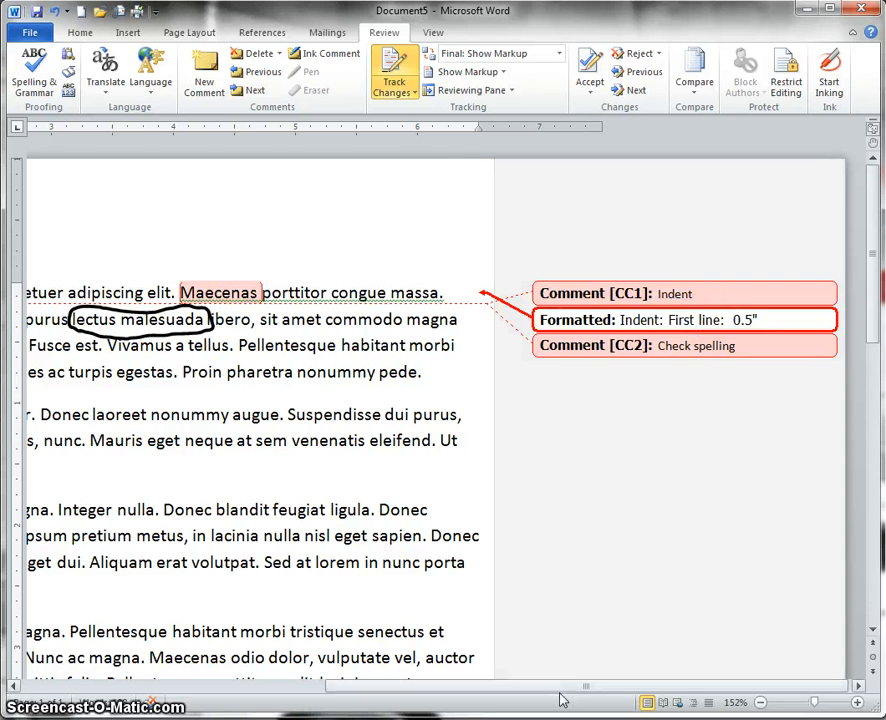
pyautogui.moveTo(567, 688); pyautogui.dragTo(312, 690)
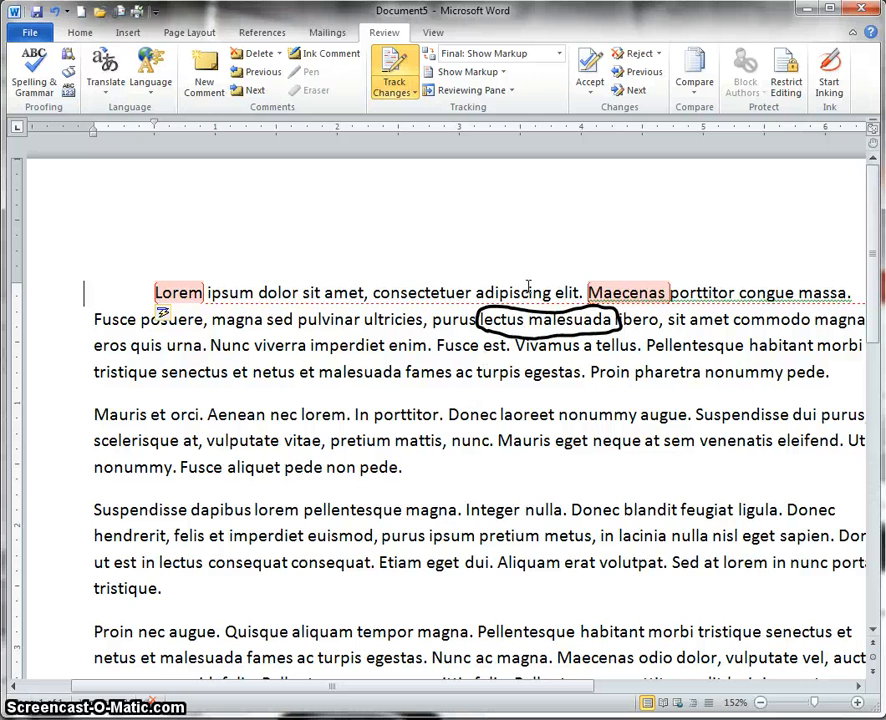
# Step: Insert "fdsafda" before "malesuada" and delete the word "ultricies" in the first paragraph
pyautogui.click(532, 319)
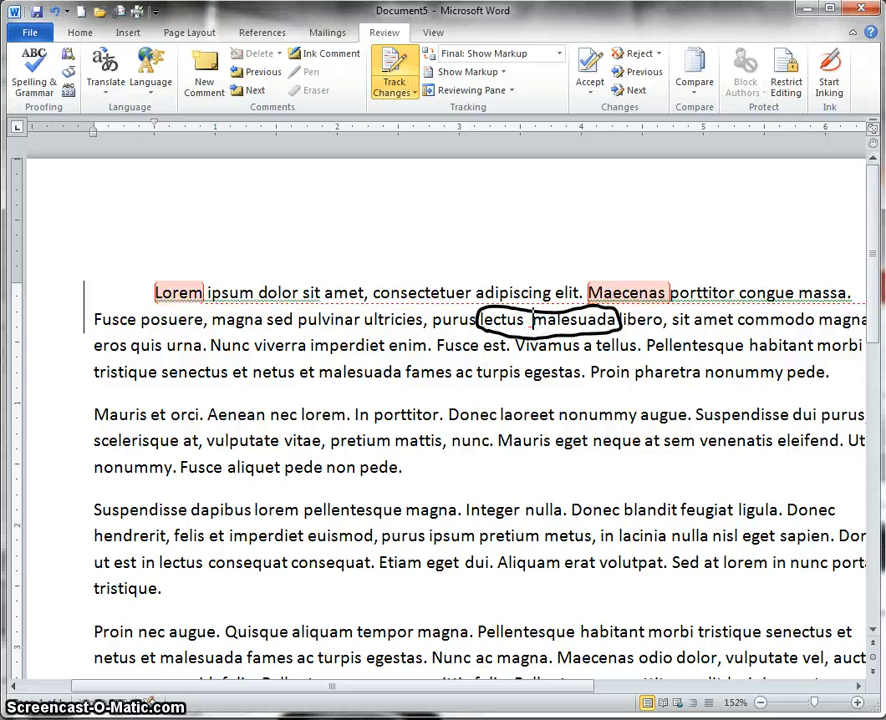
pyautogui.write('fdsafda')
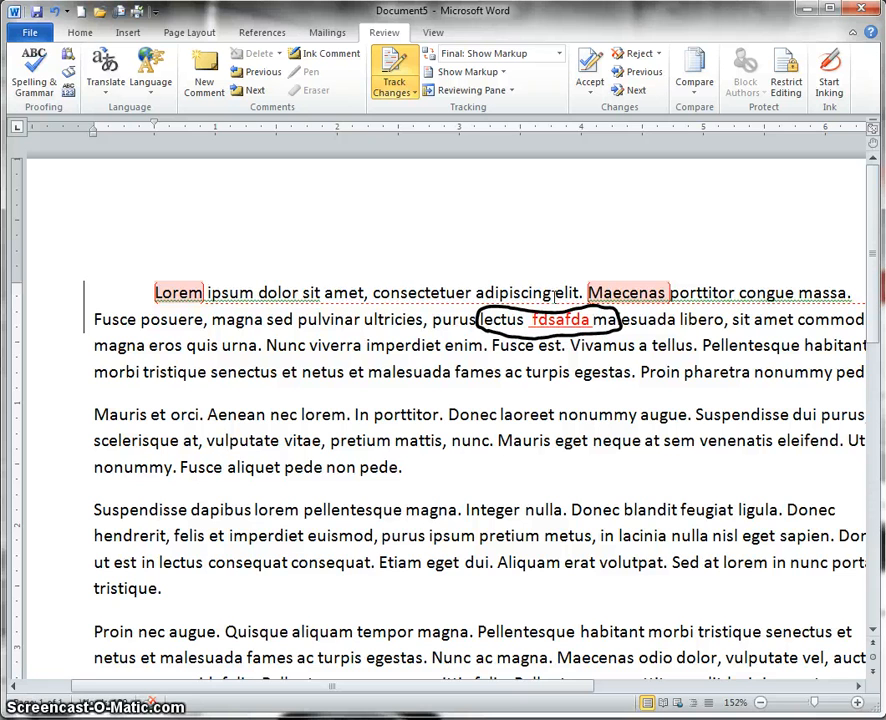
pyautogui.doubleClick(376, 318)
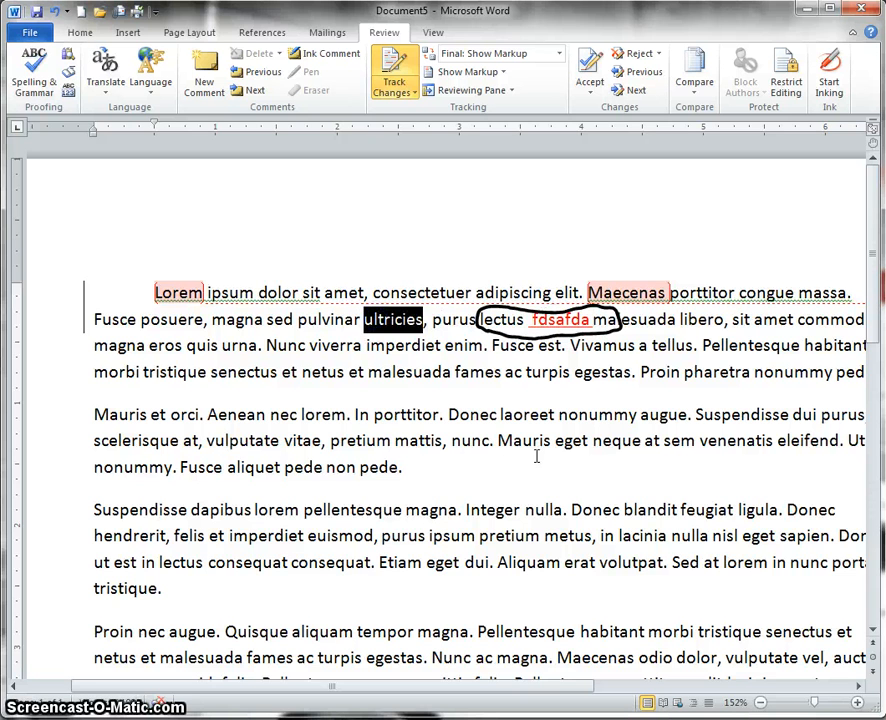
pyautogui.press('Delete')
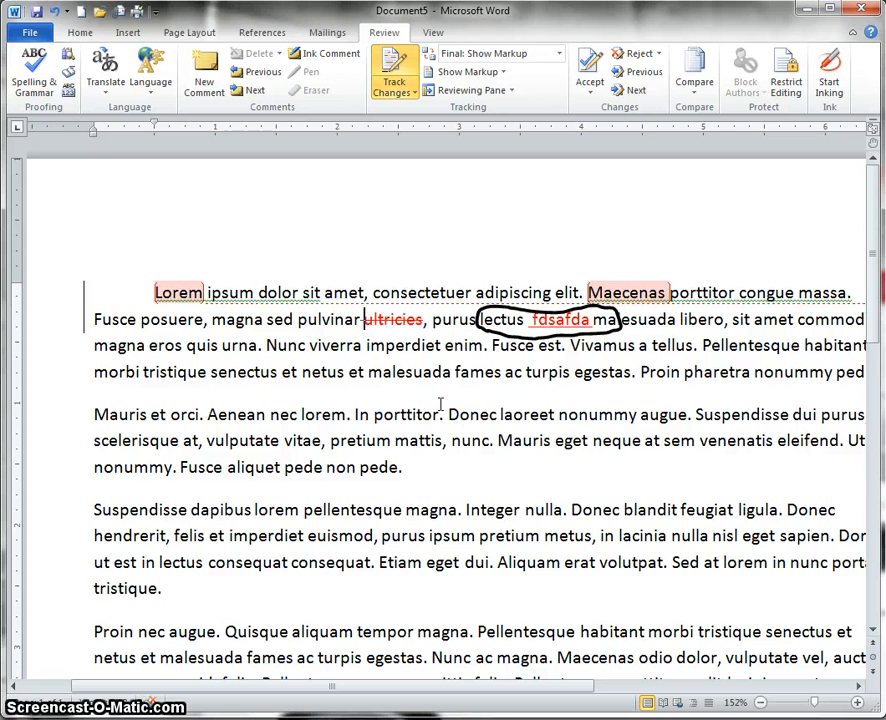
# Step: Move the sentence "Nunc viverra imperdiet enim." from the first paragraph to the end of the second paragraph
pyautogui.moveTo(268, 345); pyautogui.dragTo(489, 347)
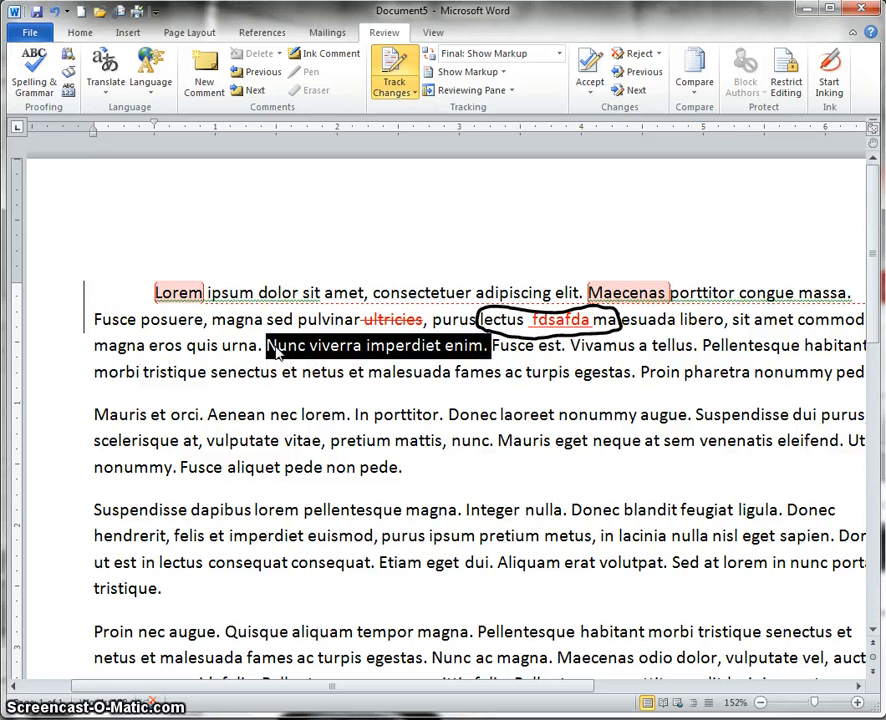
pyautogui.moveTo(276, 350); pyautogui.dragTo(426, 474)
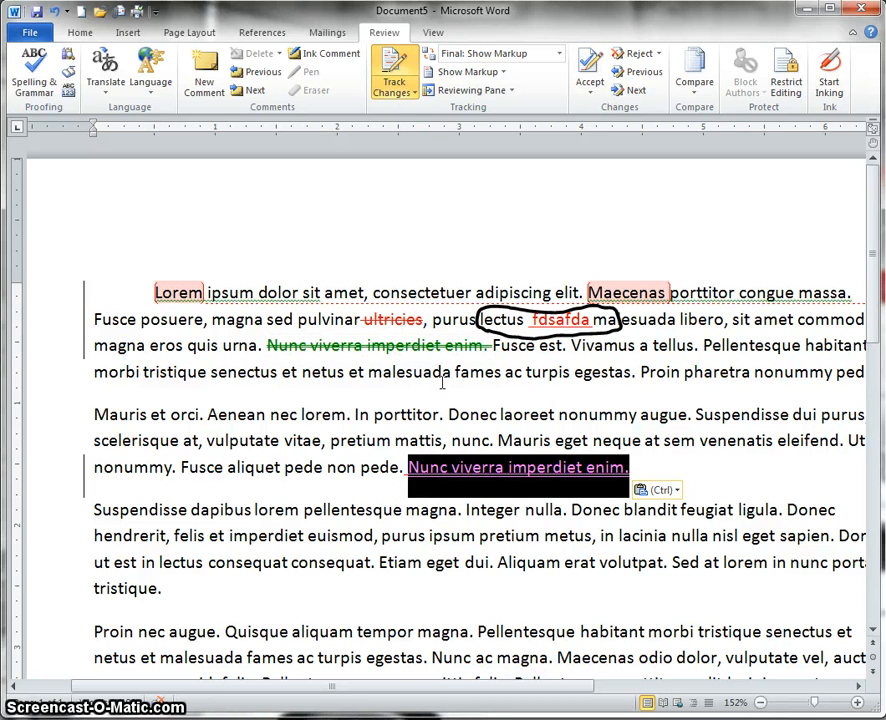
pyautogui.click(641, 458)
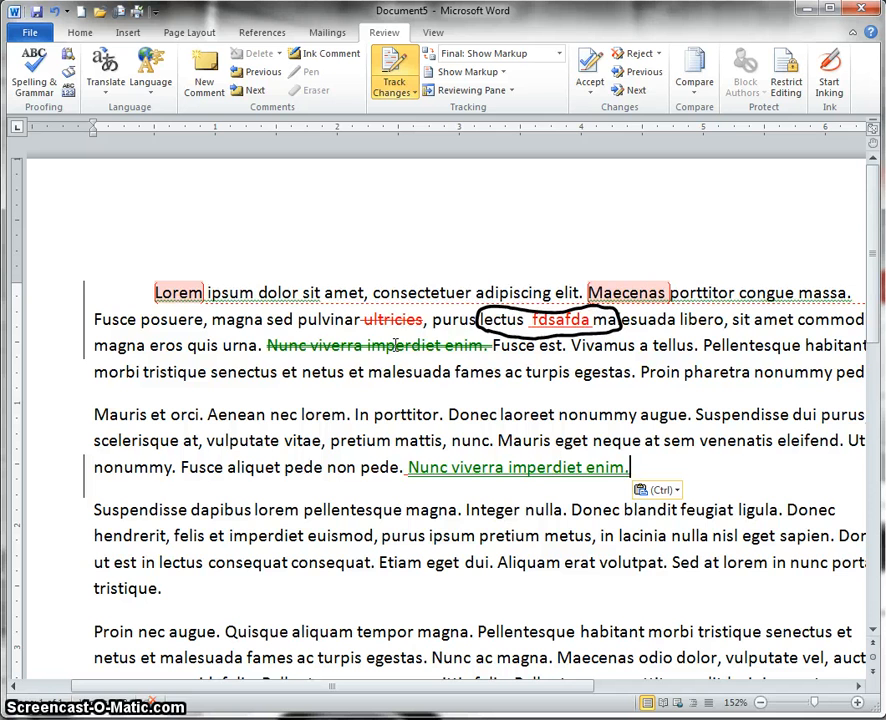
pyautogui.moveTo(396, 344)
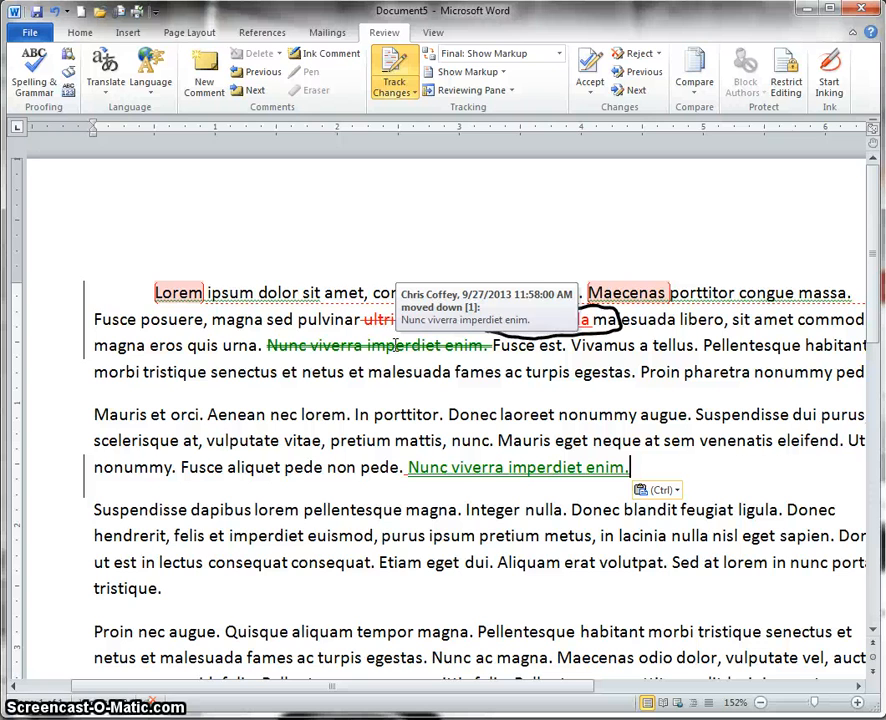
pyautogui.click(643, 468)
pyautogui.scroll(-1, 650, 472)
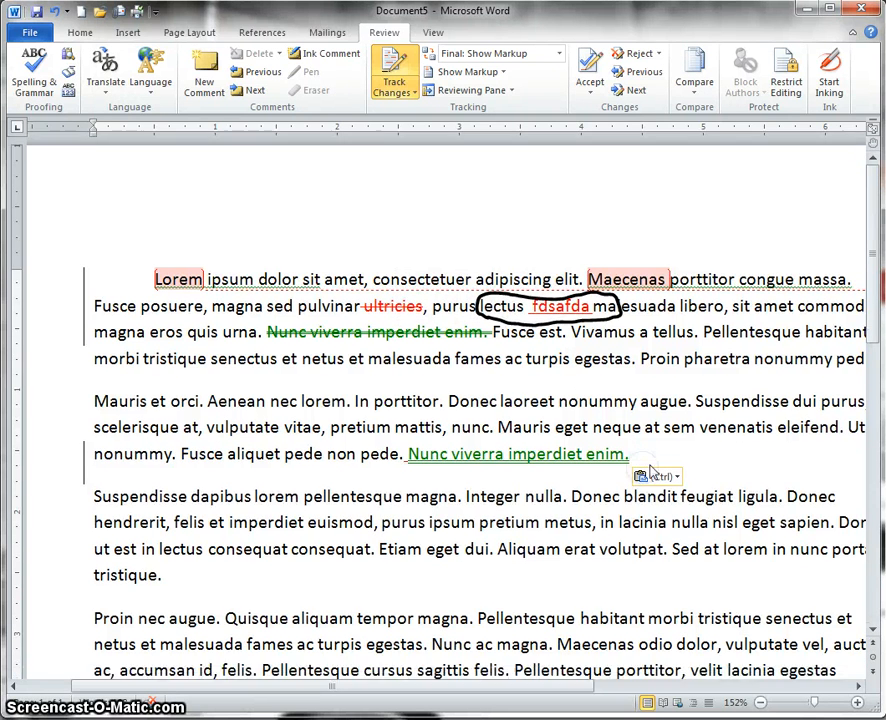
pyautogui.scroll(1, 651, 436)
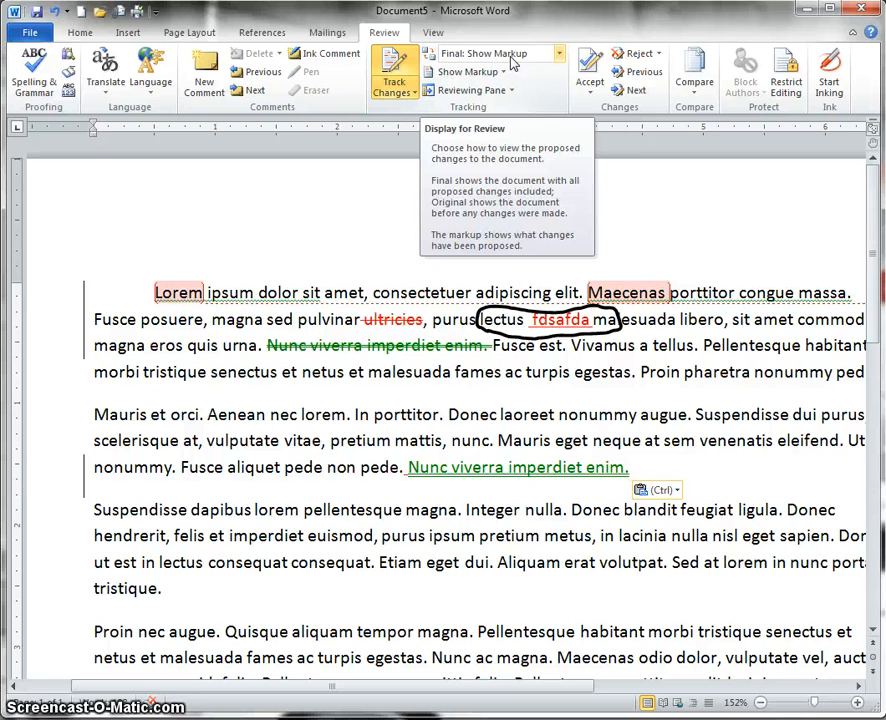
# Step: View the moved sentence in the Final review display and switch back to Final: Show Markup
pyautogui.click(560, 55)
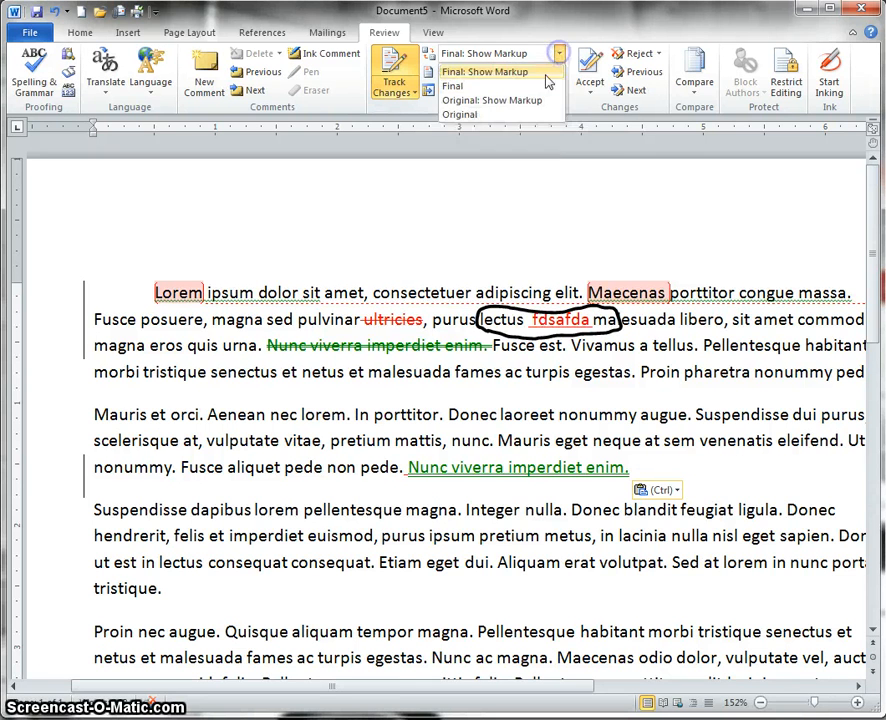
pyautogui.click(550, 83)
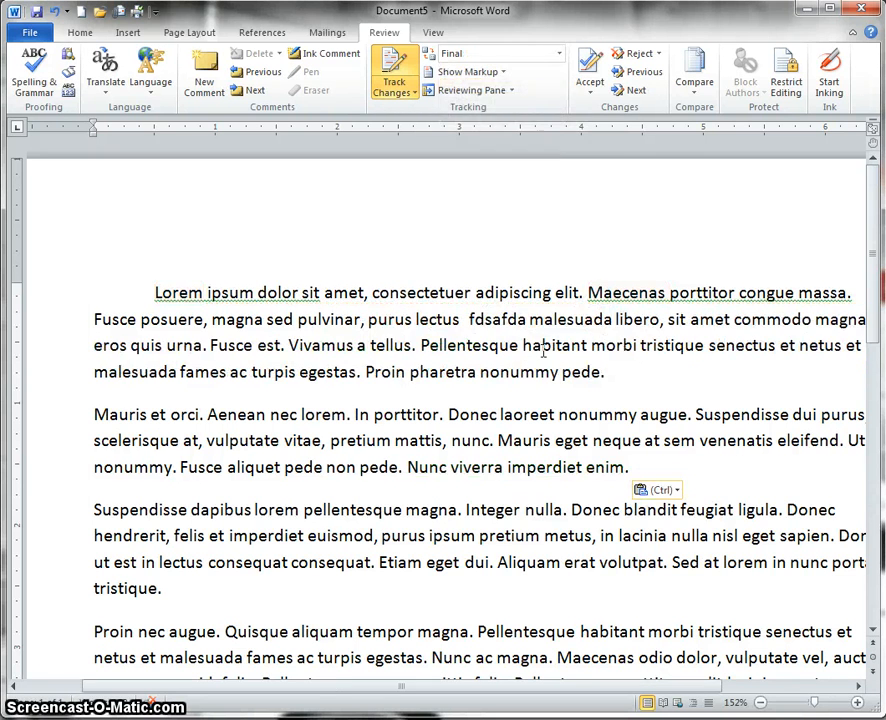
pyautogui.click(560, 54)
pyautogui.click(552, 76)
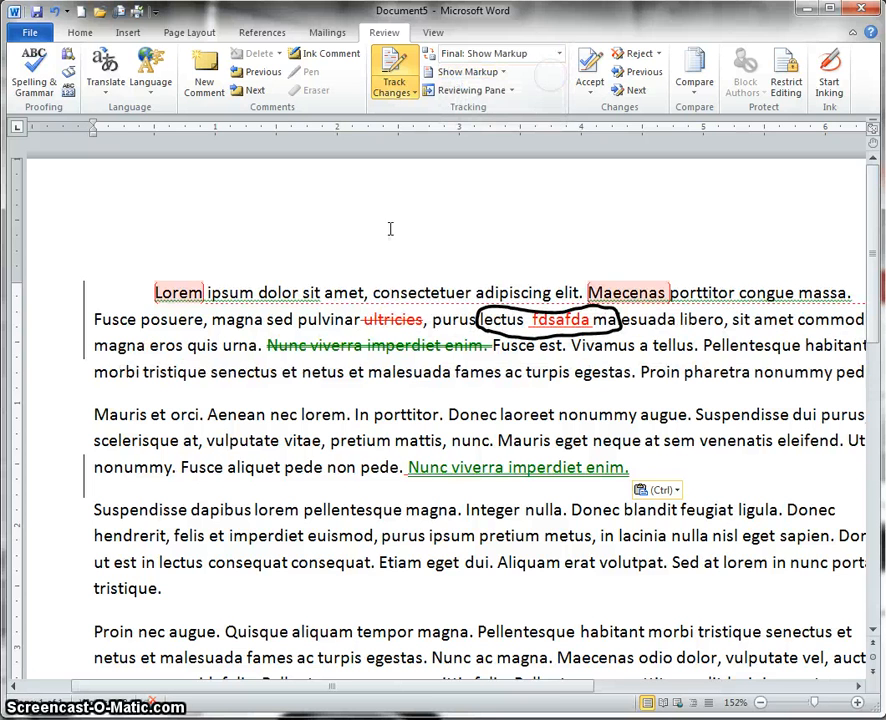
# Step: Move the word "netus" from the first paragraph to the end of the second paragraph
pyautogui.doubleClick(320, 372)
pyautogui.moveTo(321, 385); pyautogui.dragTo(650, 484)
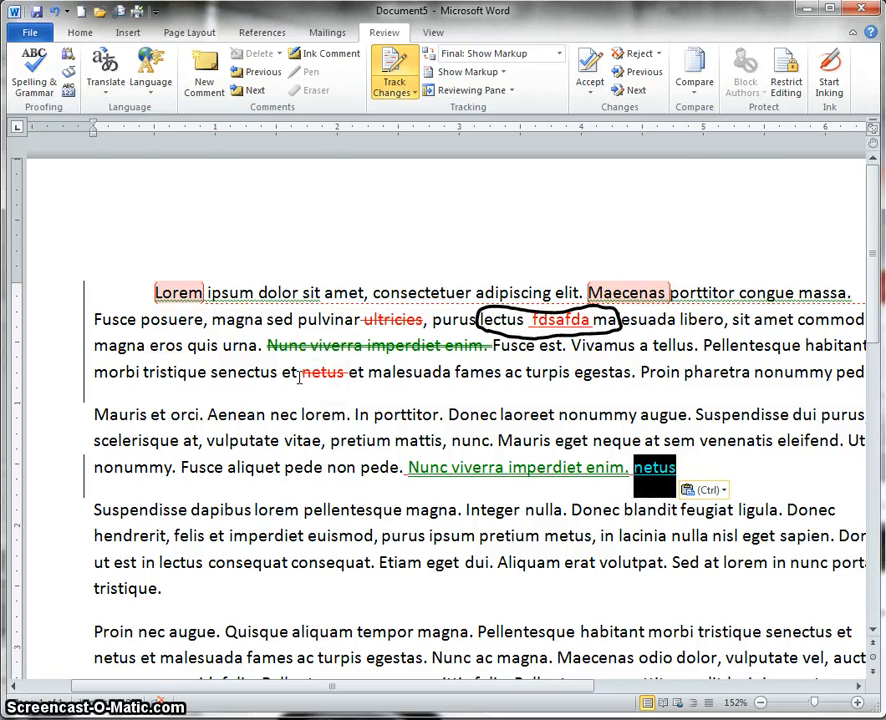
pyautogui.moveTo(345, 374)
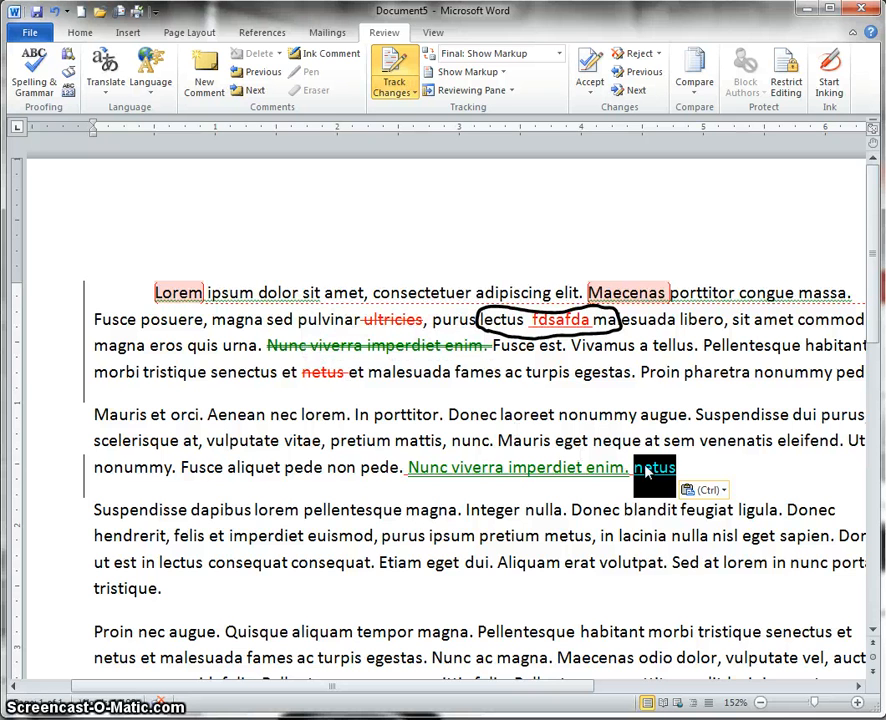
pyautogui.moveTo(648, 473)
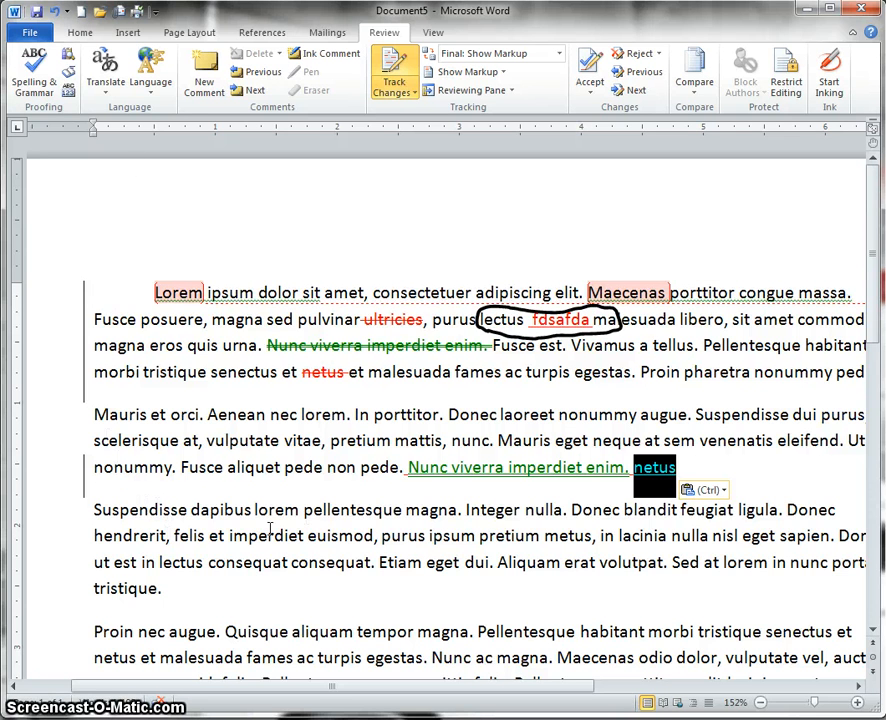
# Step: Add three new paragraphs reading "Fdsafdsa" below the third paragraph, which ends in "tristique."
pyautogui.click(196, 592)
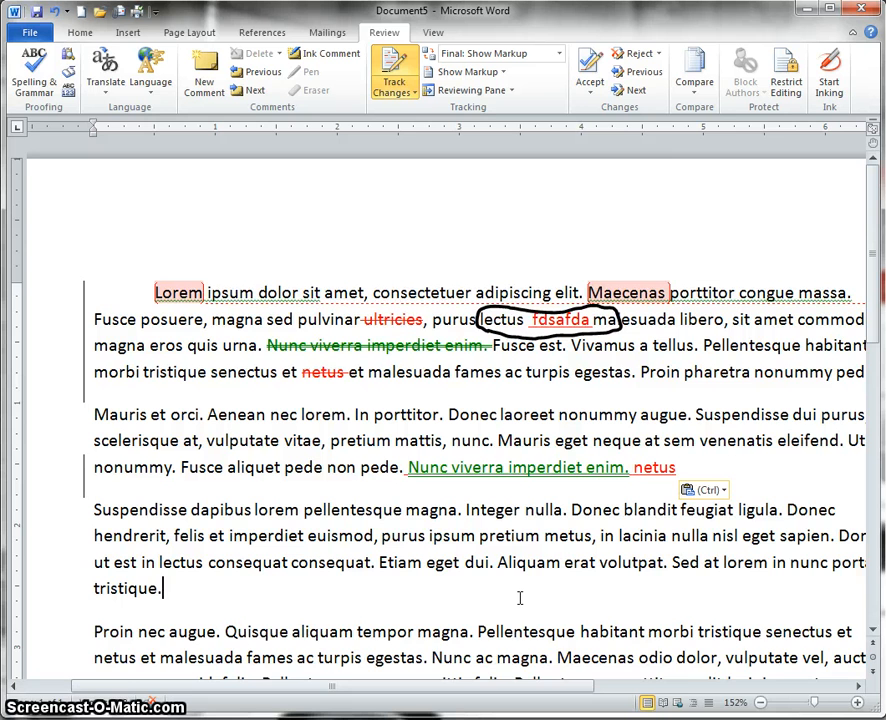
pyautogui.press('Return')
pyautogui.write('fdsafdsa')
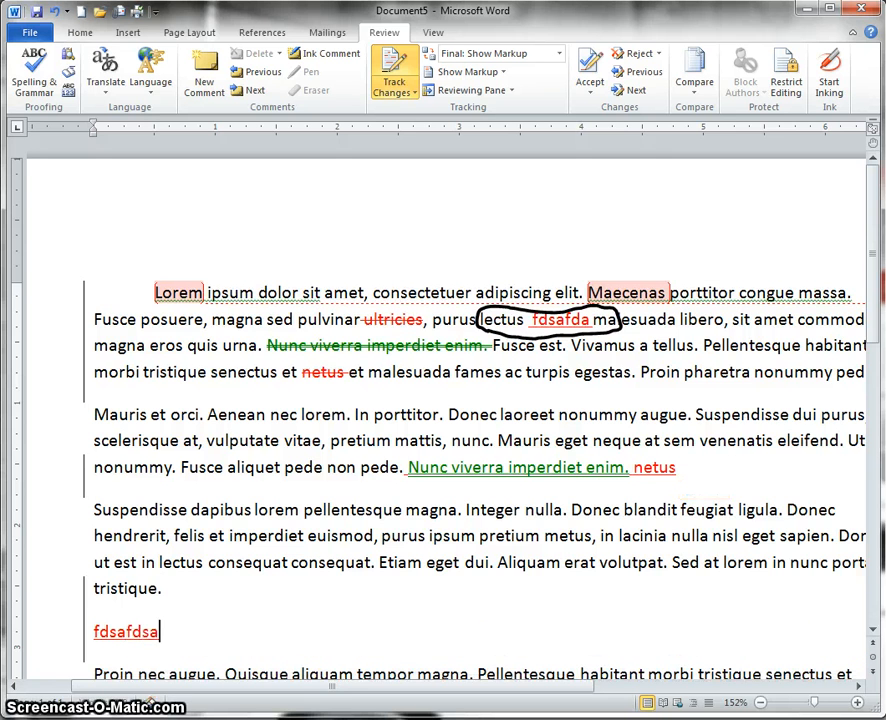
pyautogui.press('Return')
pyautogui.write('fdsafdsa')
pyautogui.press('Return')
pyautogui.write('fdsafdsa')
pyautogui.press('Return')
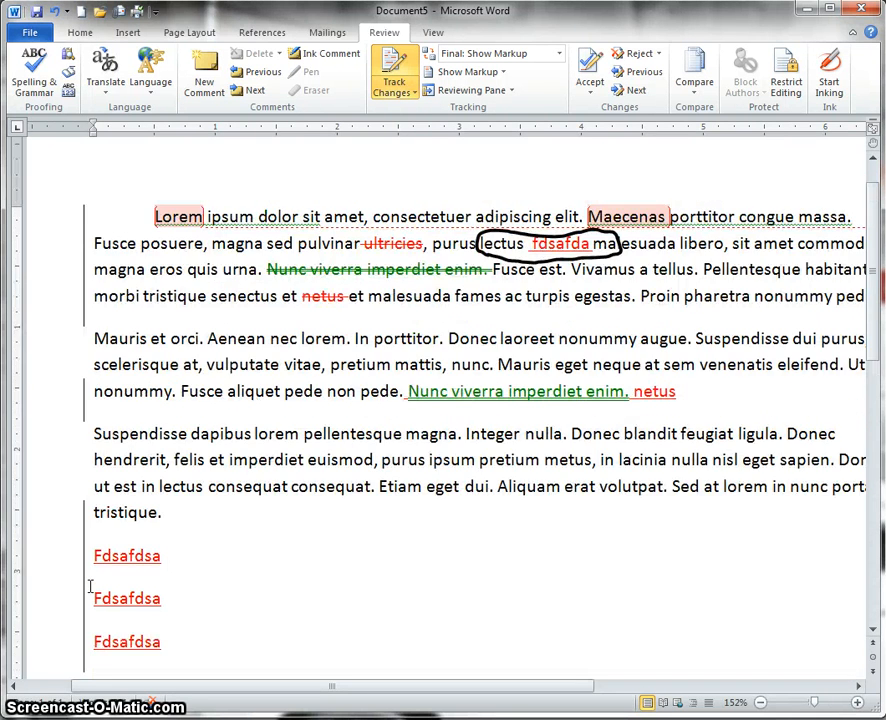
# Step: Compare the document in the Final and Original review displays and return to Final: Show Markup
pyautogui.scroll(2, 89, 587)
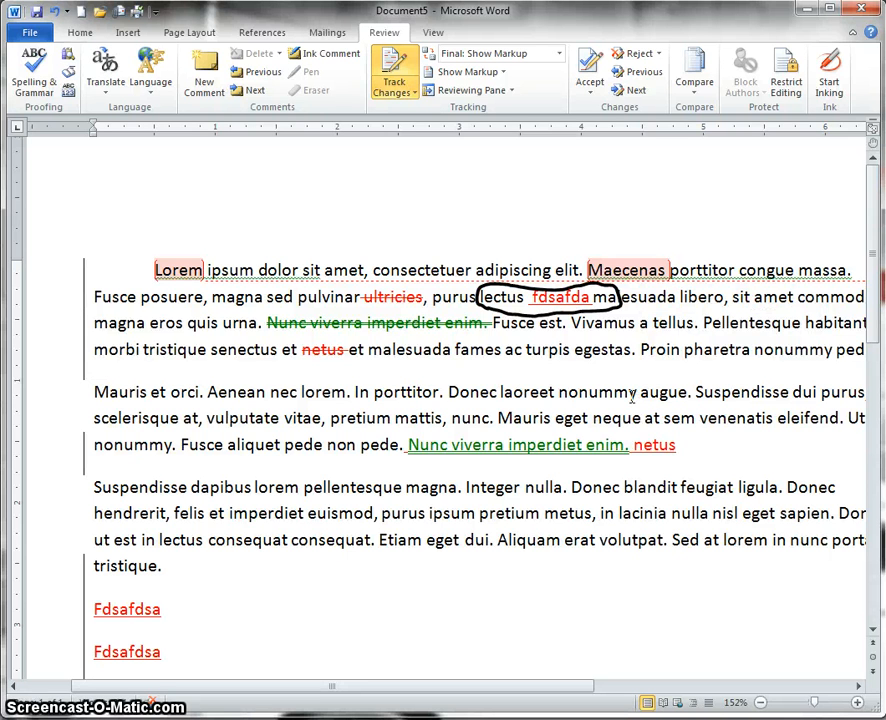
pyautogui.scroll(-2, 632, 396)
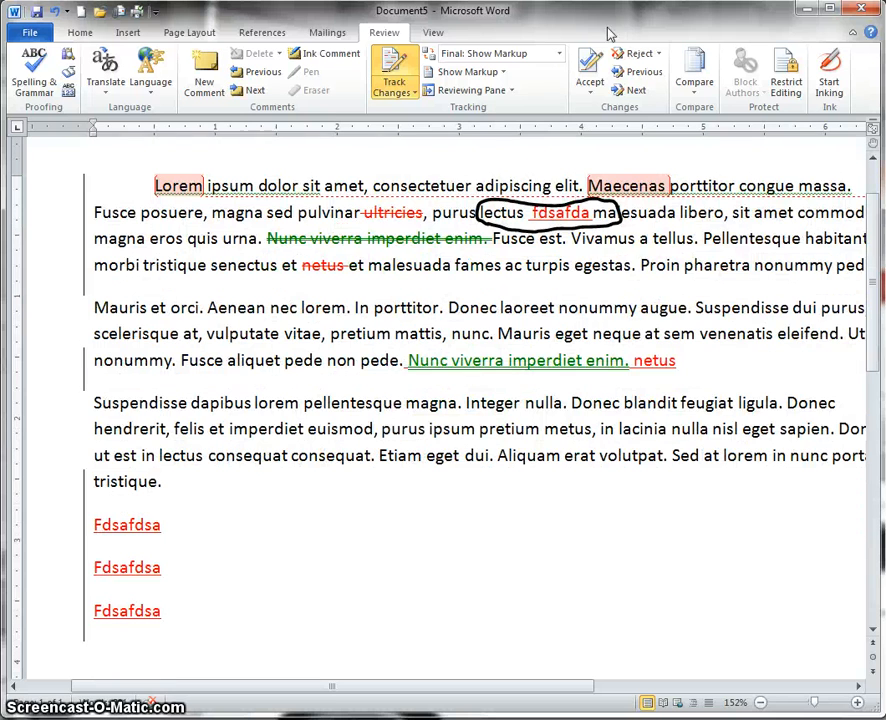
pyautogui.click(561, 57)
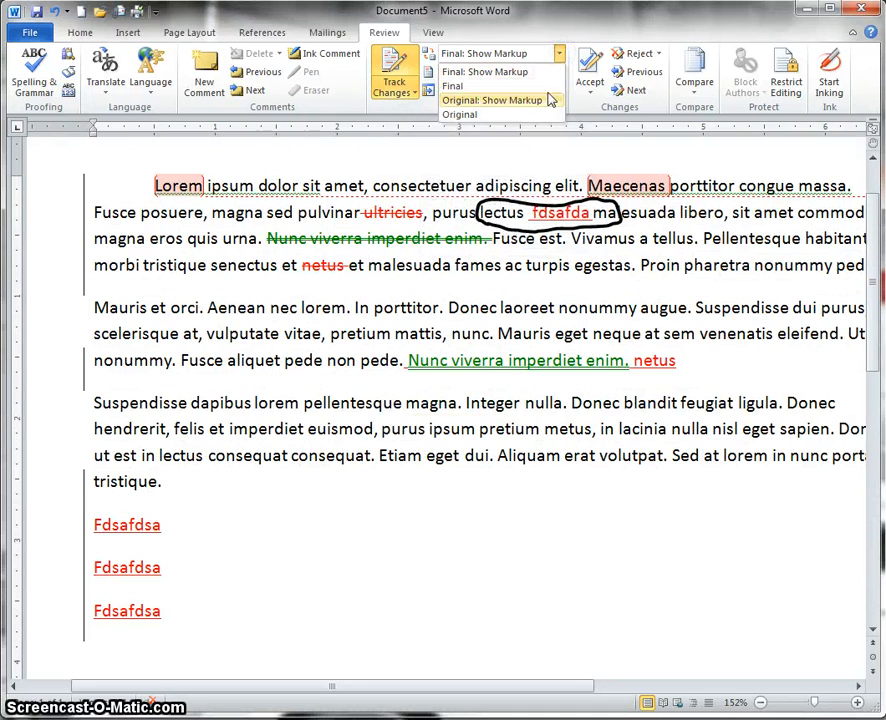
pyautogui.click(445, 85)
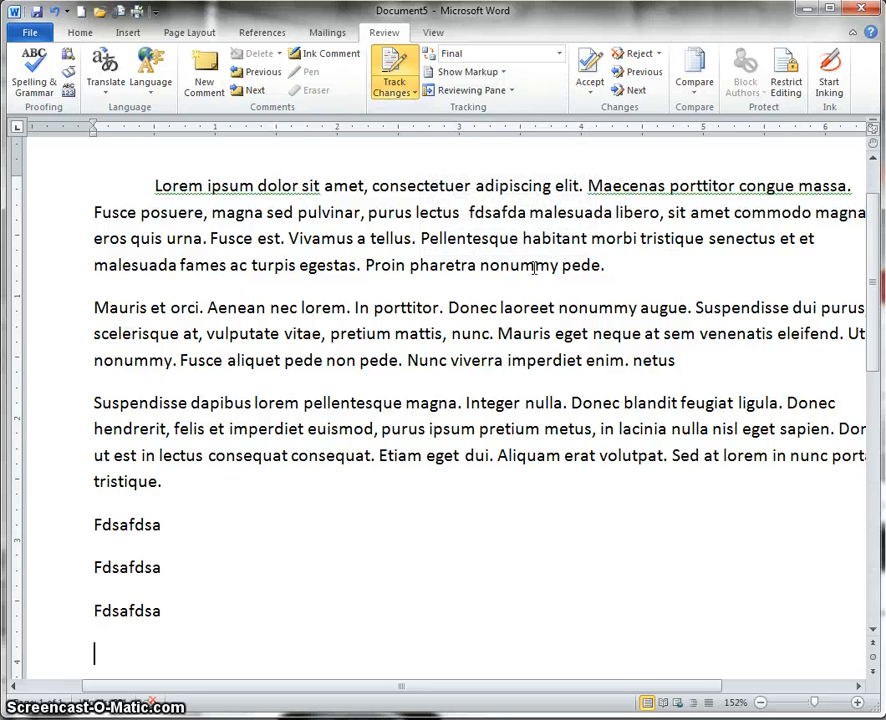
pyautogui.click(561, 57)
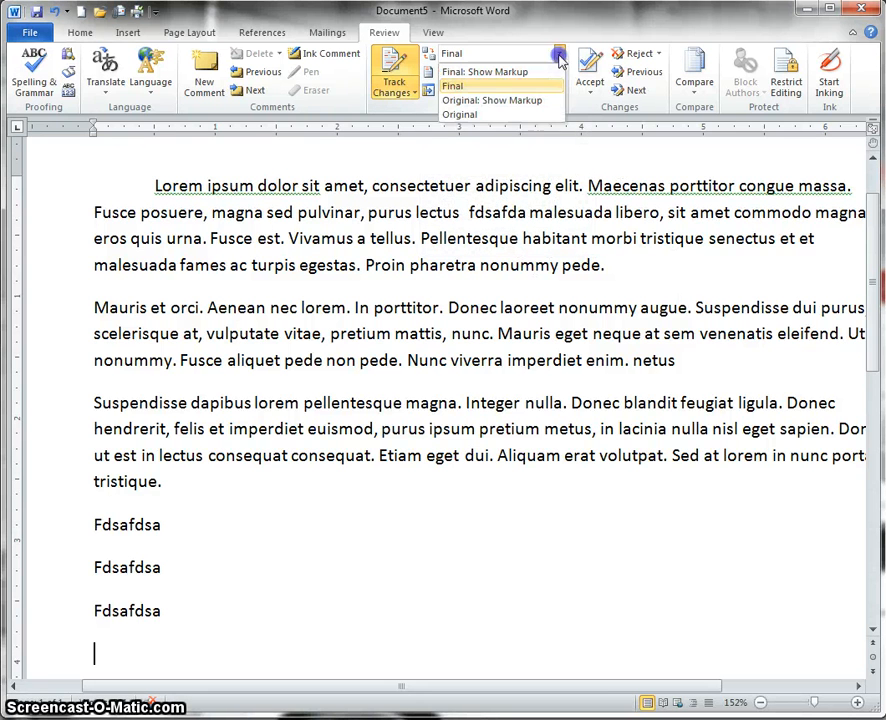
pyautogui.click(533, 115)
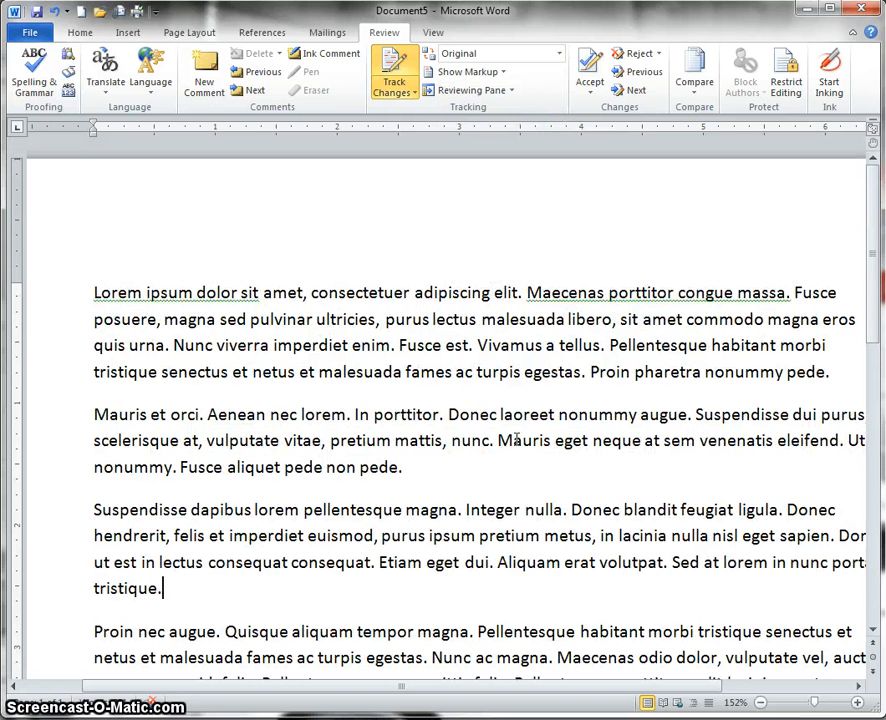
pyautogui.click(559, 55)
pyautogui.click(552, 84)
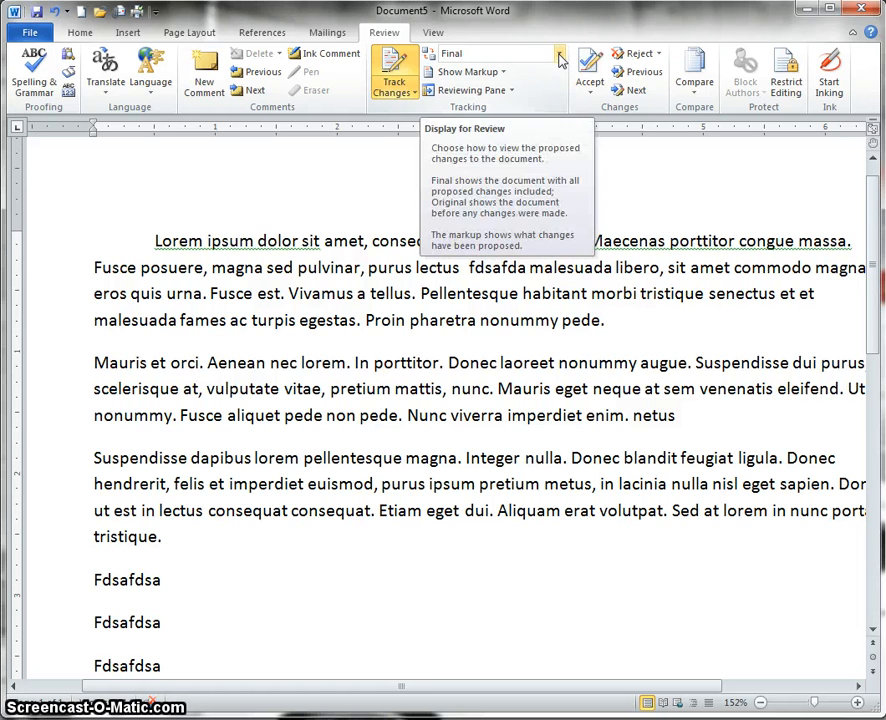
pyautogui.hscroll(-1, 558, 163)
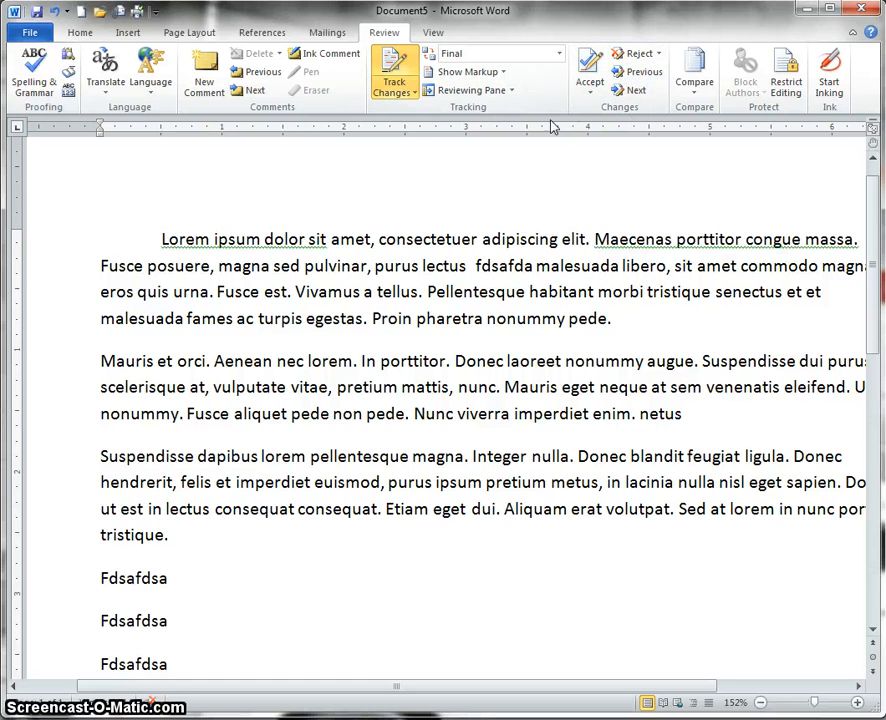
pyautogui.click(559, 54)
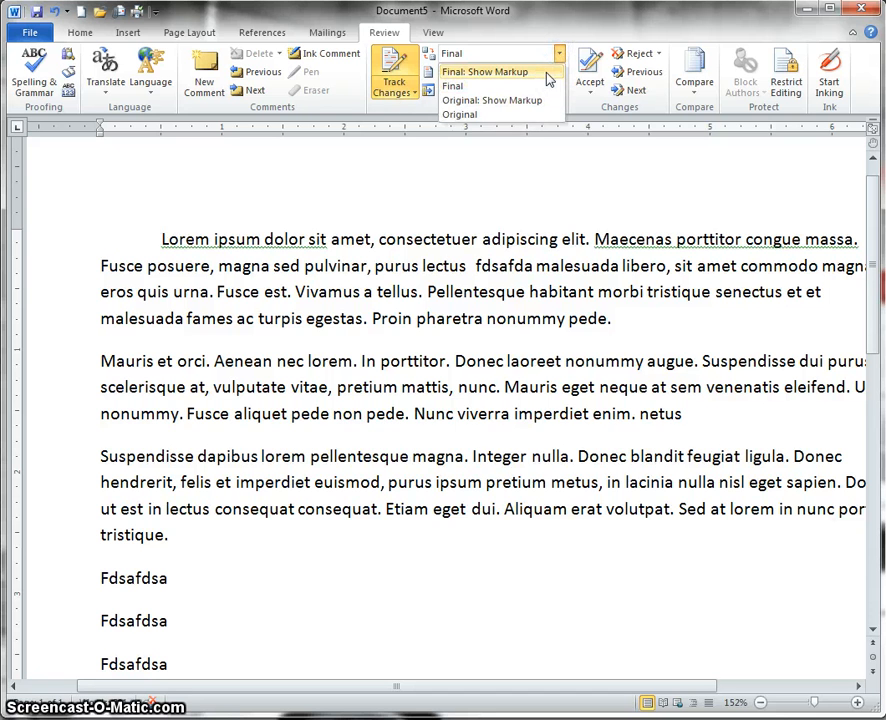
pyautogui.click(548, 74)
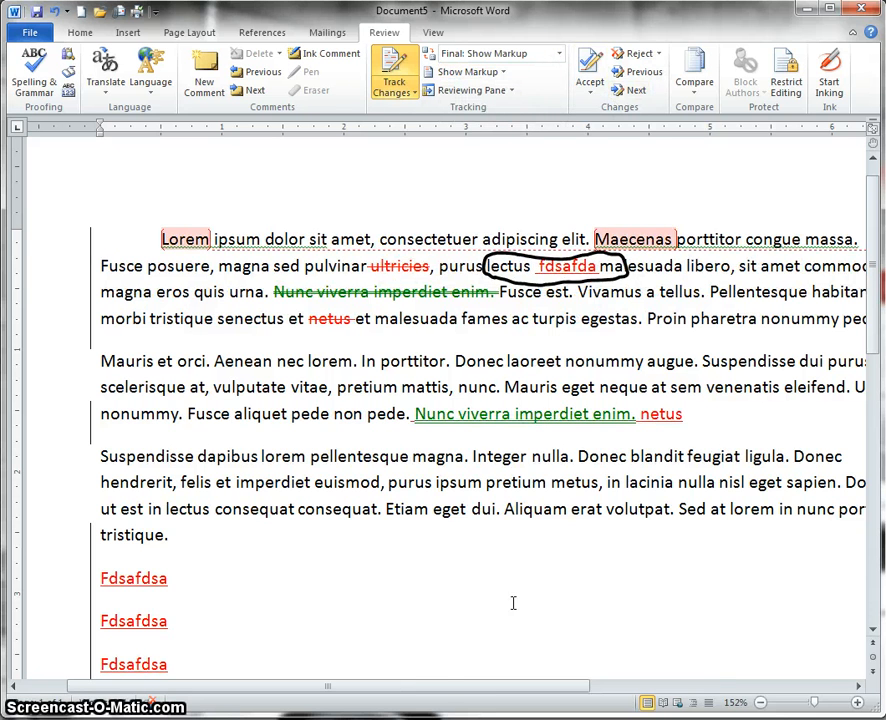
# Step: Accept the tracked first-line indent formatting of the first paragraph
pyautogui.moveTo(446, 694); pyautogui.dragTo(474, 684)
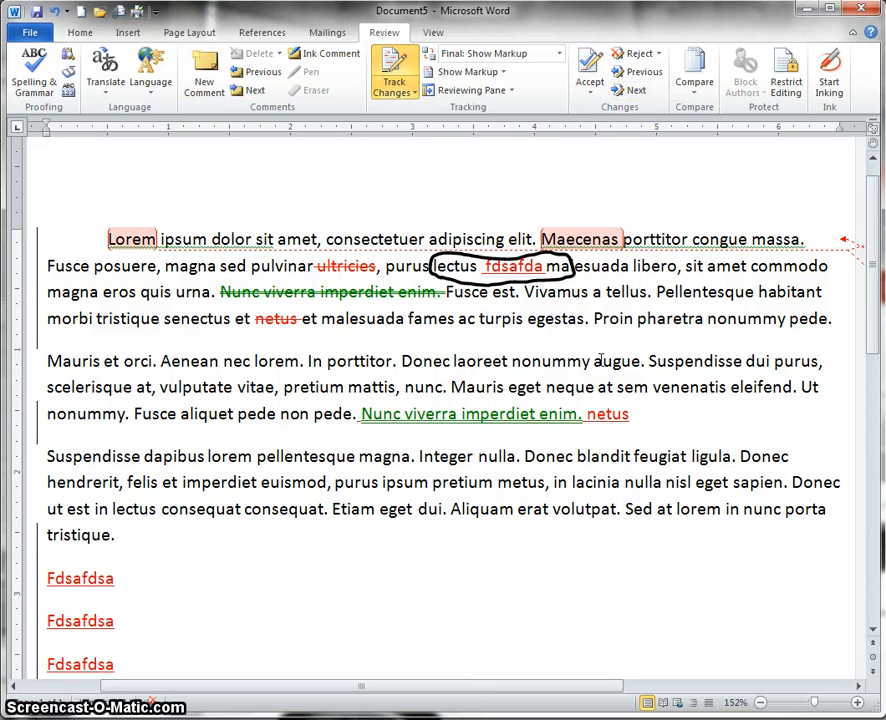
pyautogui.click(586, 97)
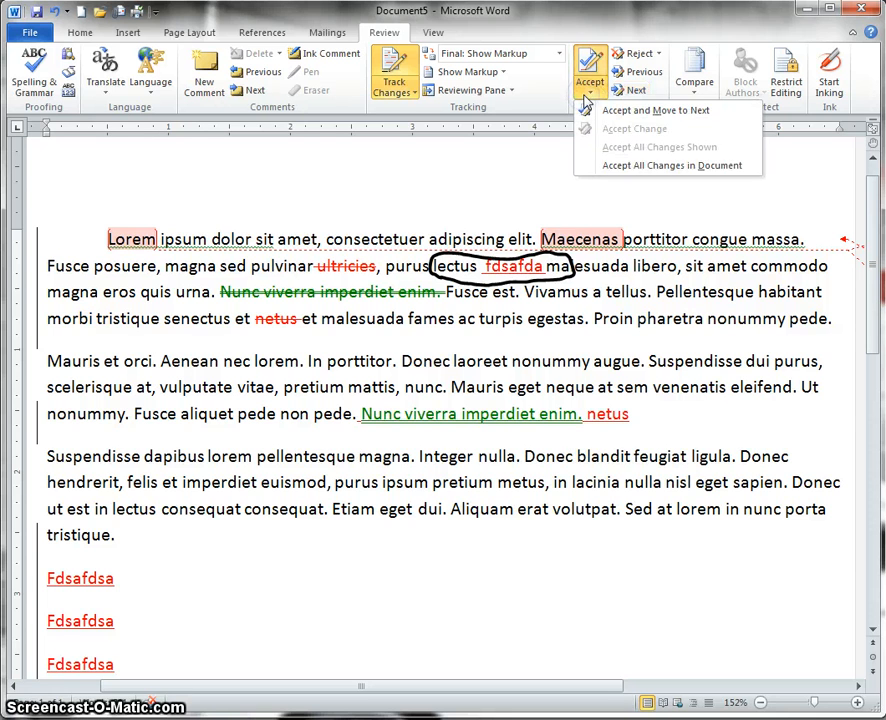
pyautogui.click(544, 139)
pyautogui.click(144, 239)
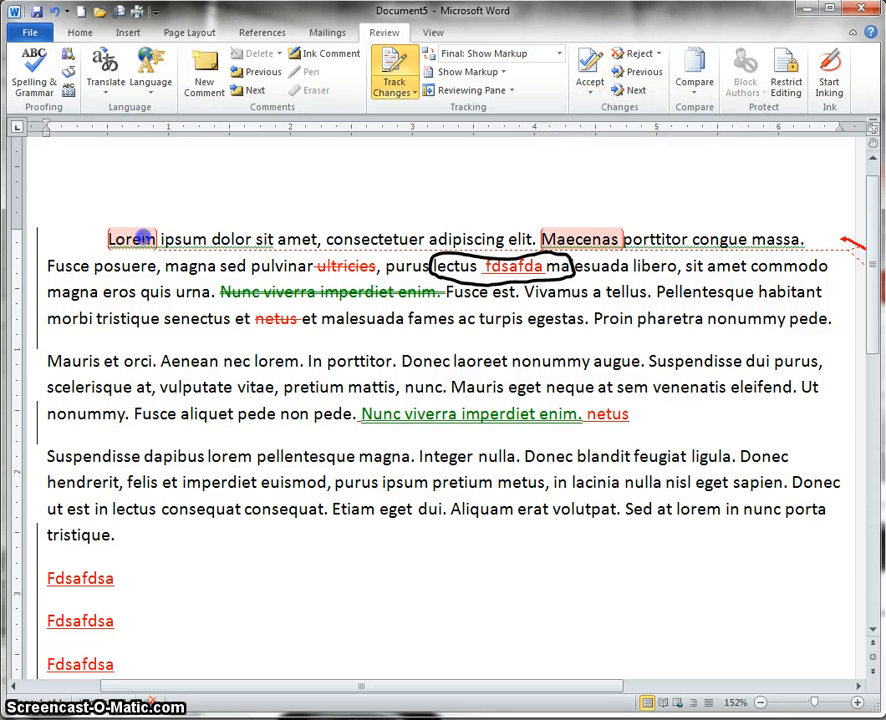
pyautogui.moveTo(410, 686); pyautogui.dragTo(556, 692)
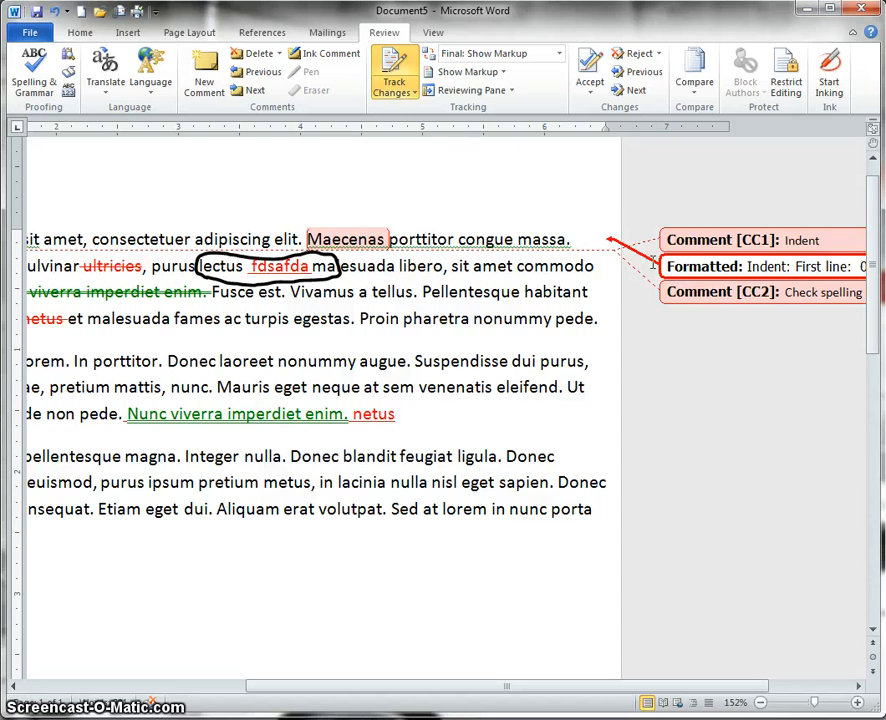
pyautogui.click(589, 66)
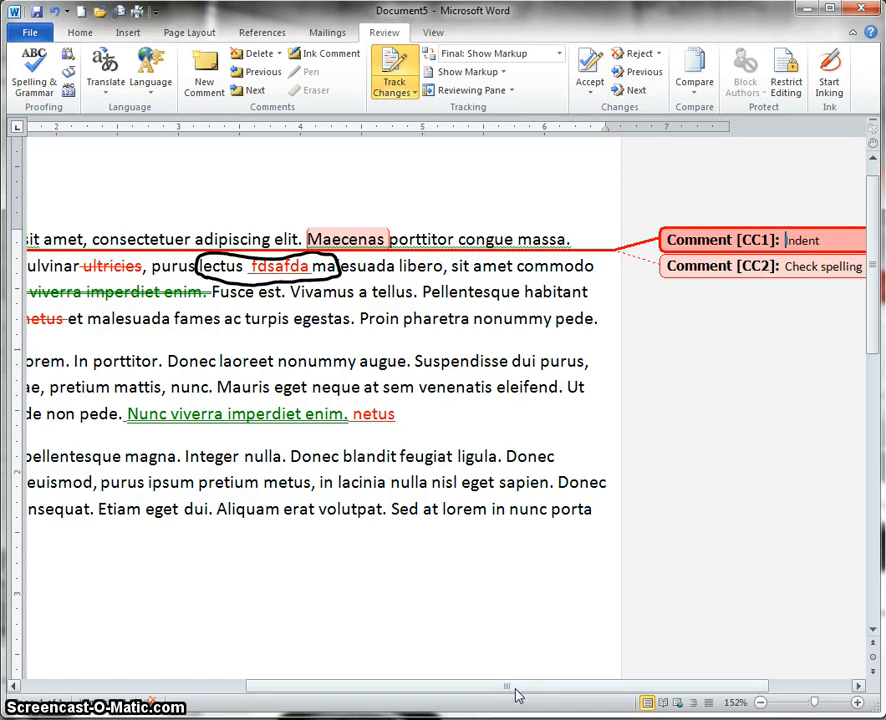
# Step: Reject the tracked move of "Nunc viverra imperdiet enim." in the first paragraph and undo the rejection
pyautogui.moveTo(510, 686); pyautogui.dragTo(346, 651)
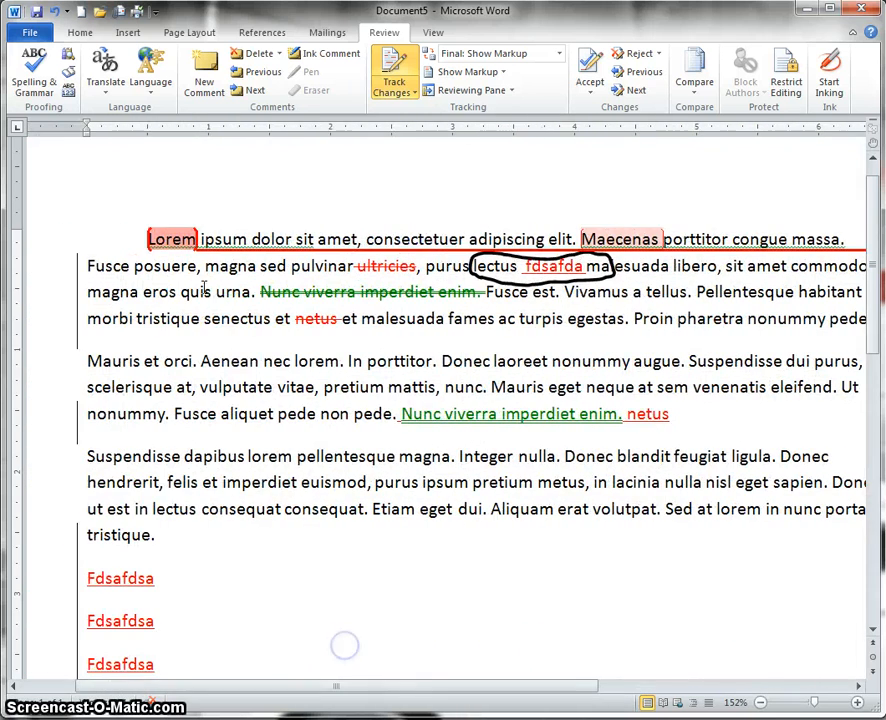
pyautogui.click(365, 292)
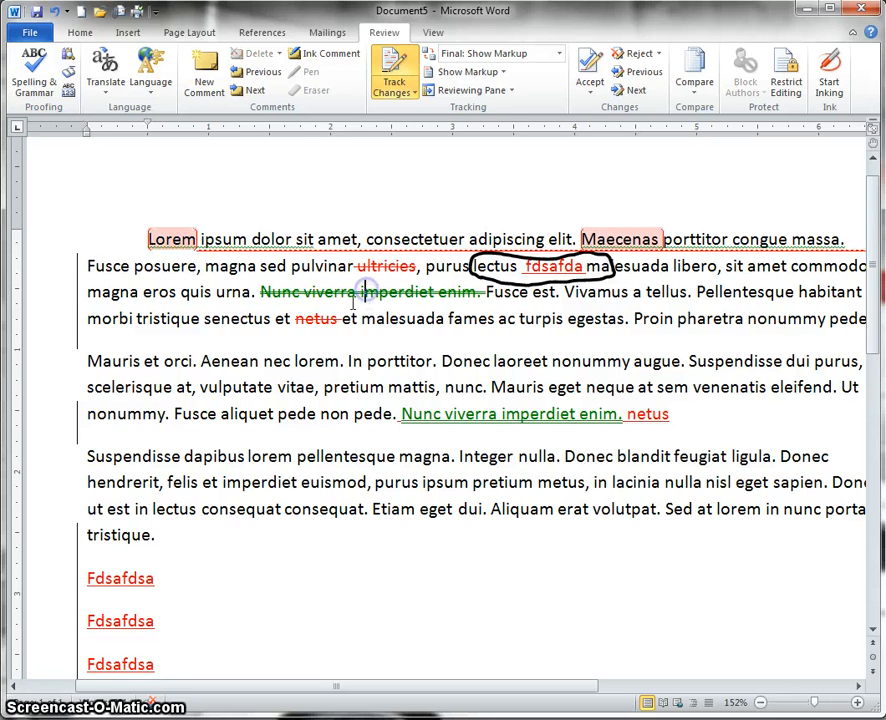
pyautogui.moveTo(400, 686); pyautogui.dragTo(433, 688)
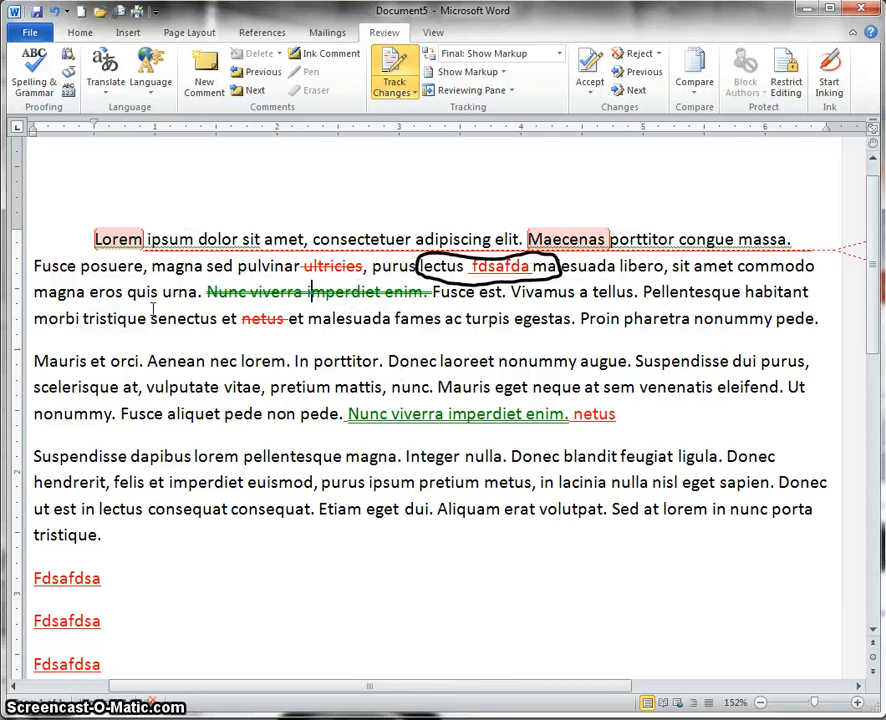
pyautogui.click(640, 55)
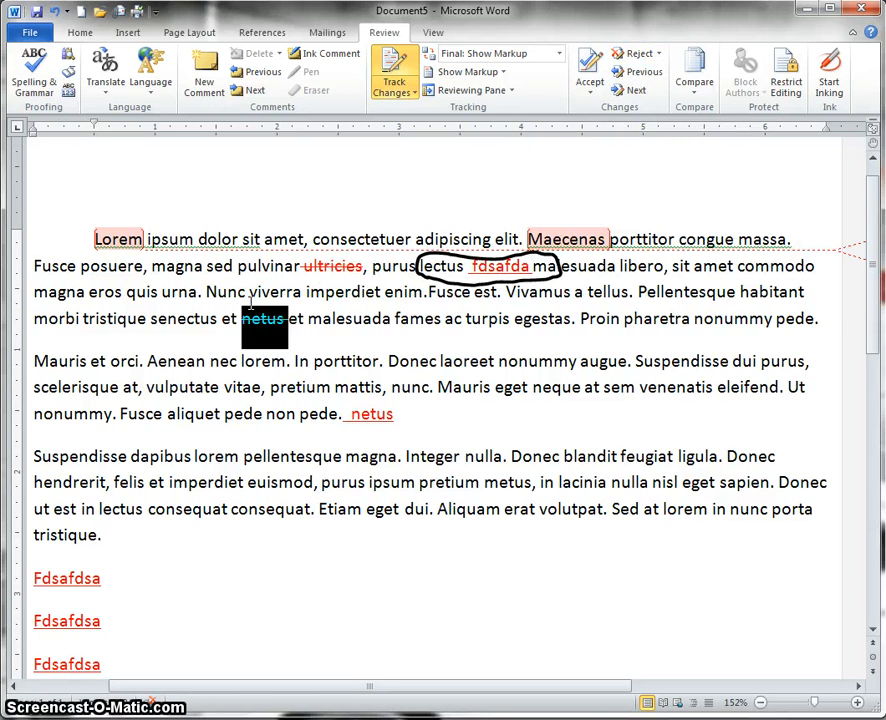
pyautogui.hotkey('ctrl', 'z')
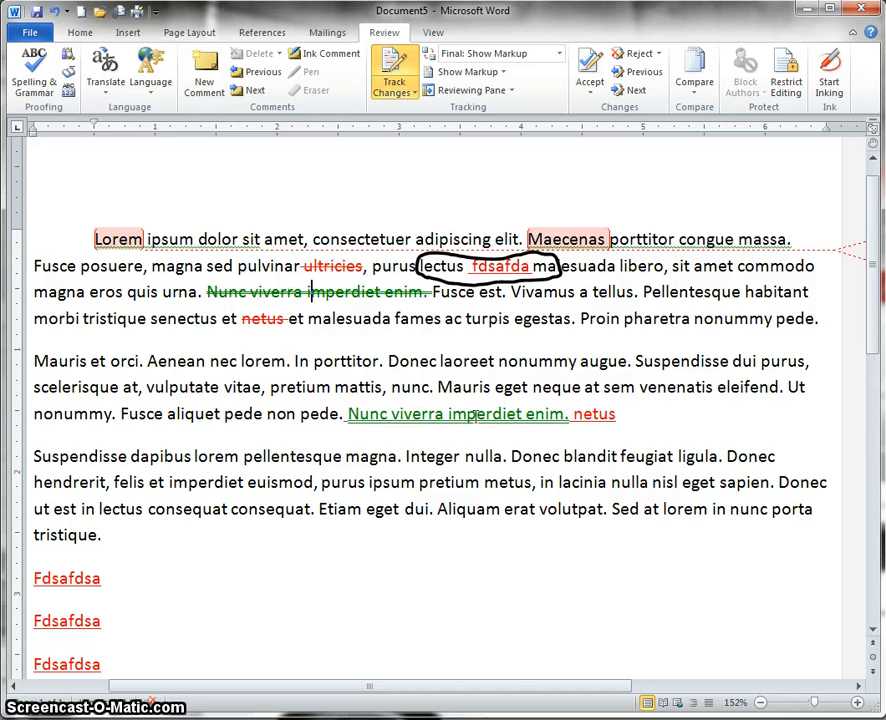
# Step: Reject the tracked move of "Nunc viverra imperdiet enim." and the inserted "netus" at the end of the second paragraph
pyautogui.click(636, 54)
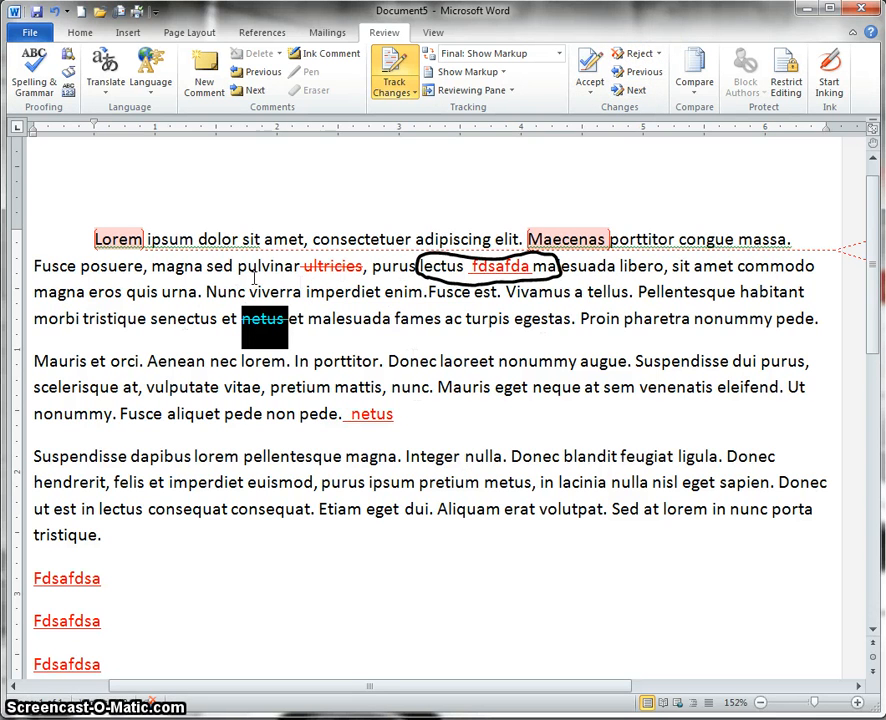
pyautogui.click(390, 415)
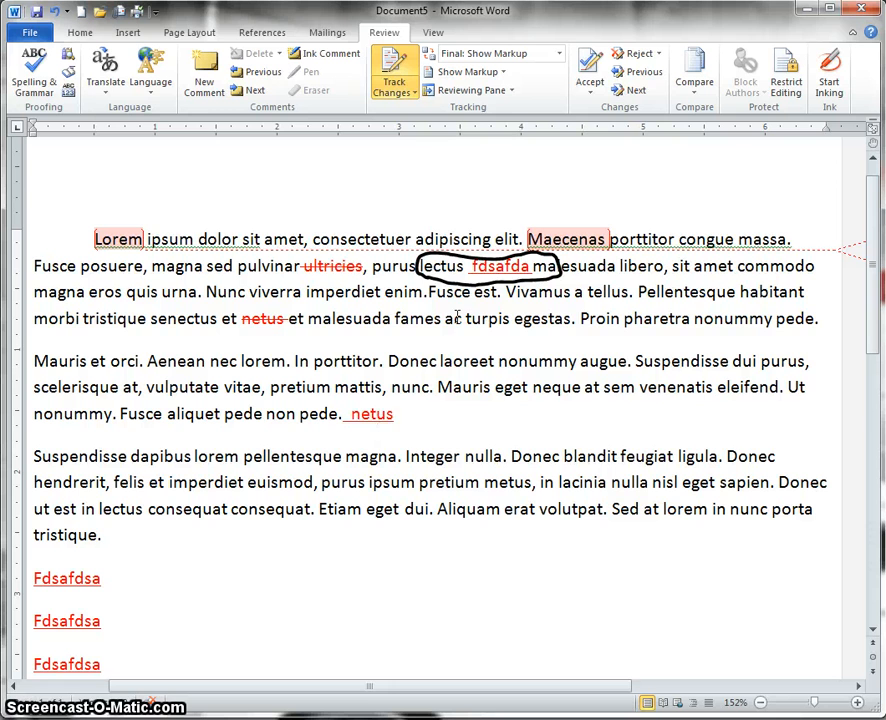
pyautogui.click(640, 56)
# Step: Accept the tracked deletions of "netus" and "ultricies" in the first paragraph and reject its inserted "fdsafda"
pyautogui.click(252, 318)
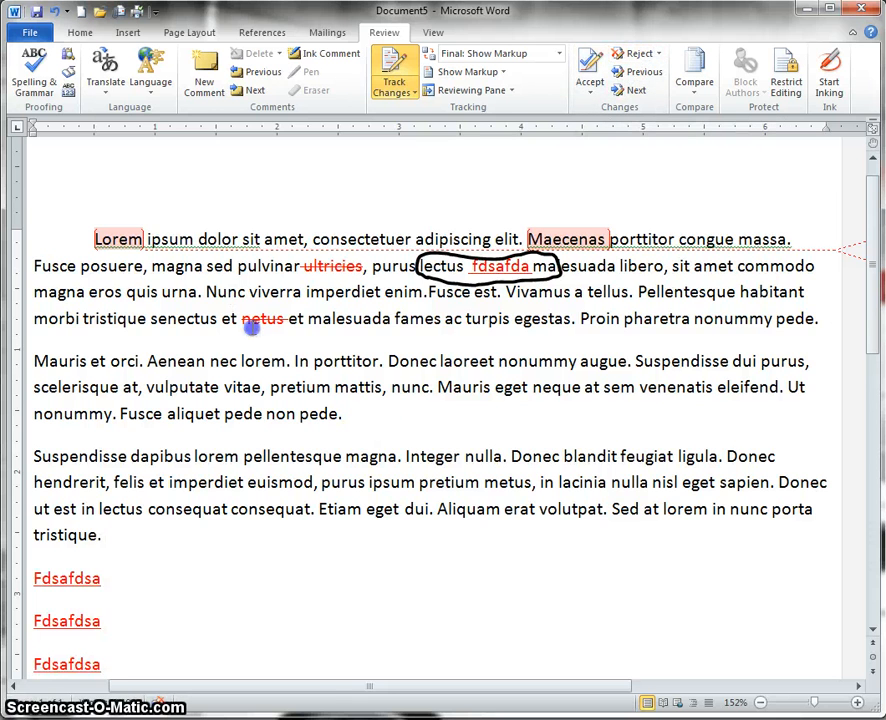
pyautogui.click(589, 68)
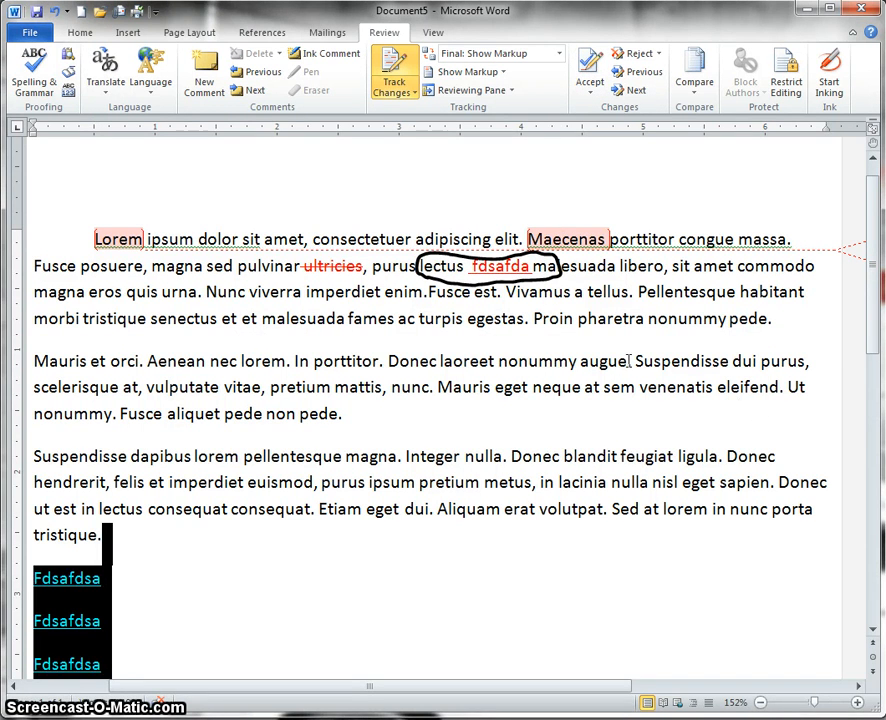
pyautogui.click(348, 265)
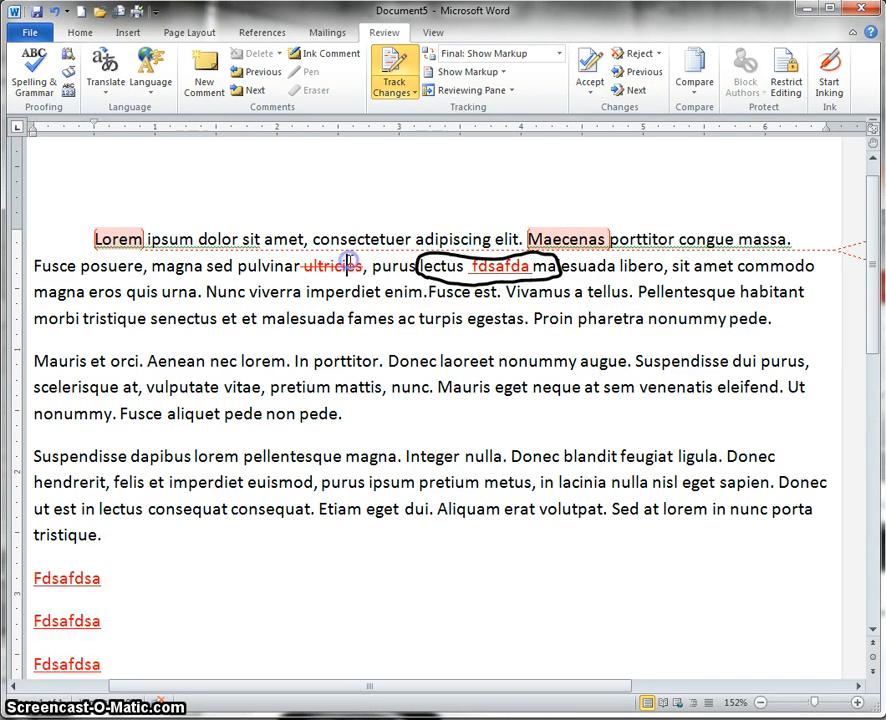
pyautogui.click(586, 69)
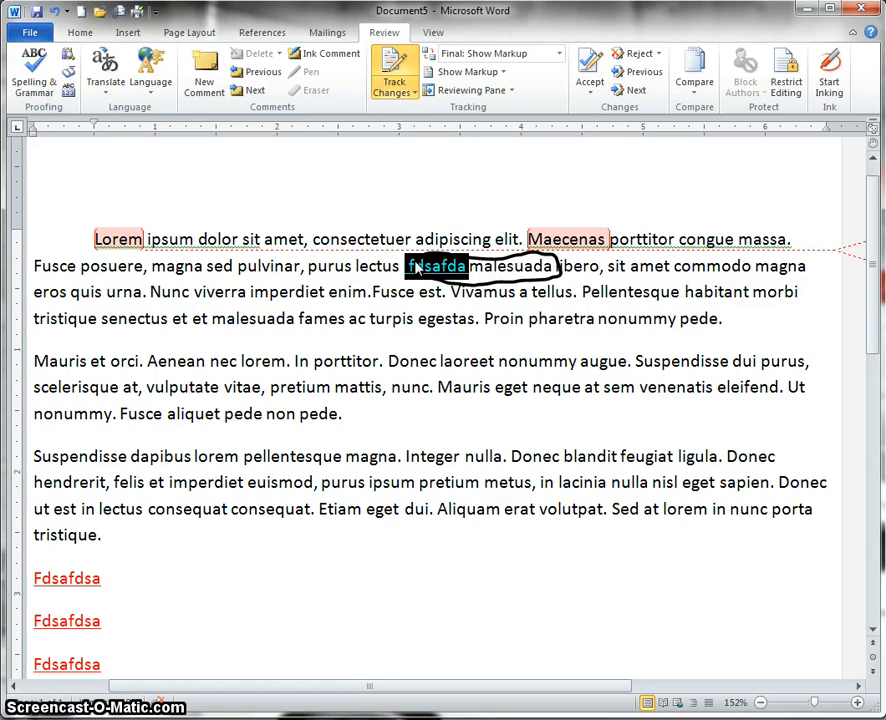
pyautogui.click(635, 54)
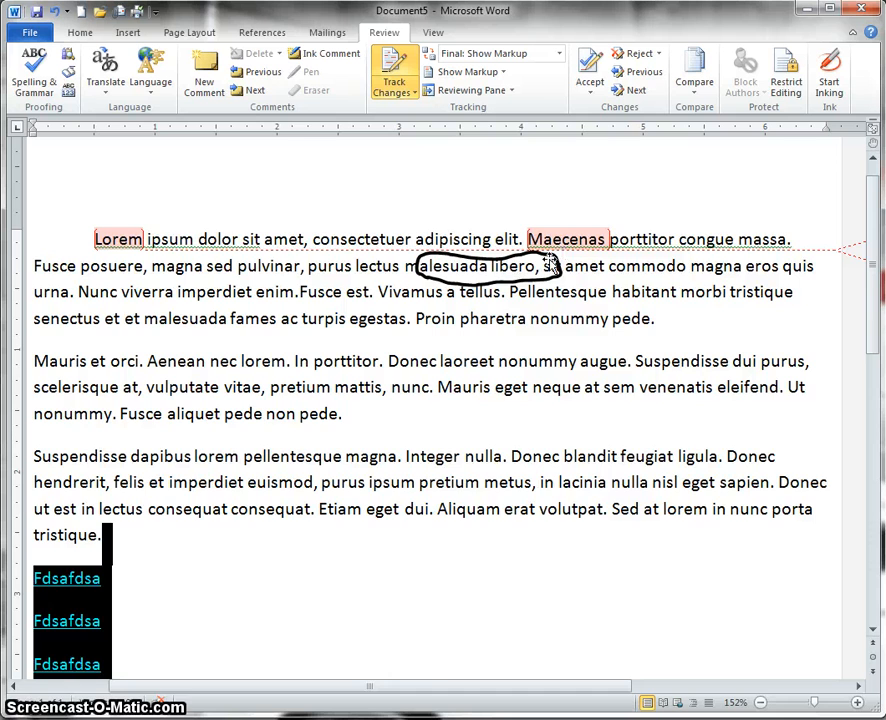
# Step: Examine the comments attached to "Lorem" and "Maecenas" and check the rest of the document for remaining tracked changes
pyautogui.moveTo(388, 688)
pyautogui.mouseDown()
pyautogui.moveTo(444, 672)
pyautogui.moveTo(496, 678)
pyautogui.moveTo(449, 690)
pyautogui.moveTo(396, 683)
pyautogui.mouseUp()
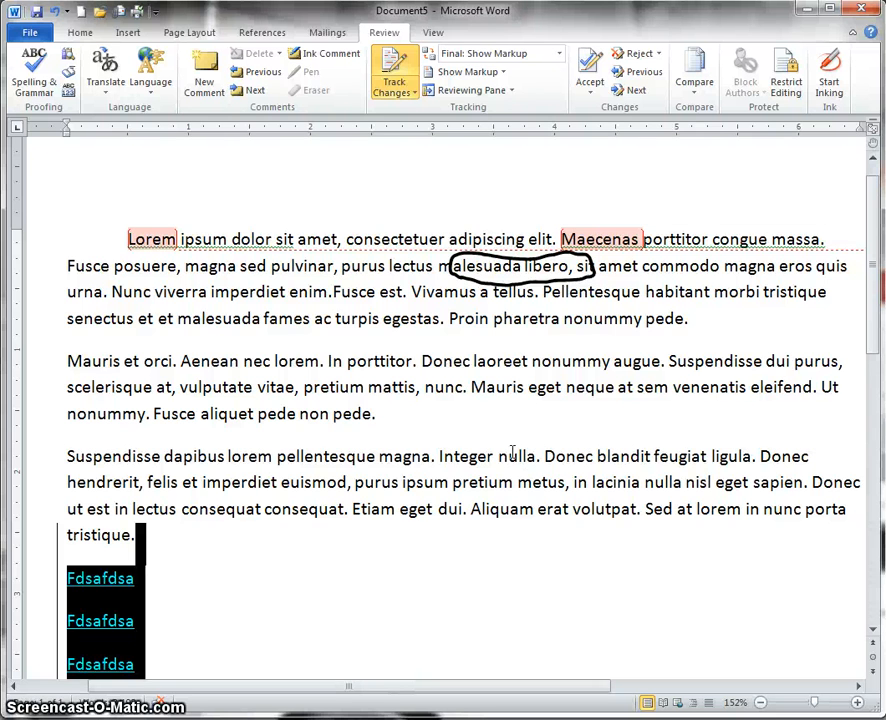
pyautogui.moveTo(554, 684); pyautogui.dragTo(686, 672)
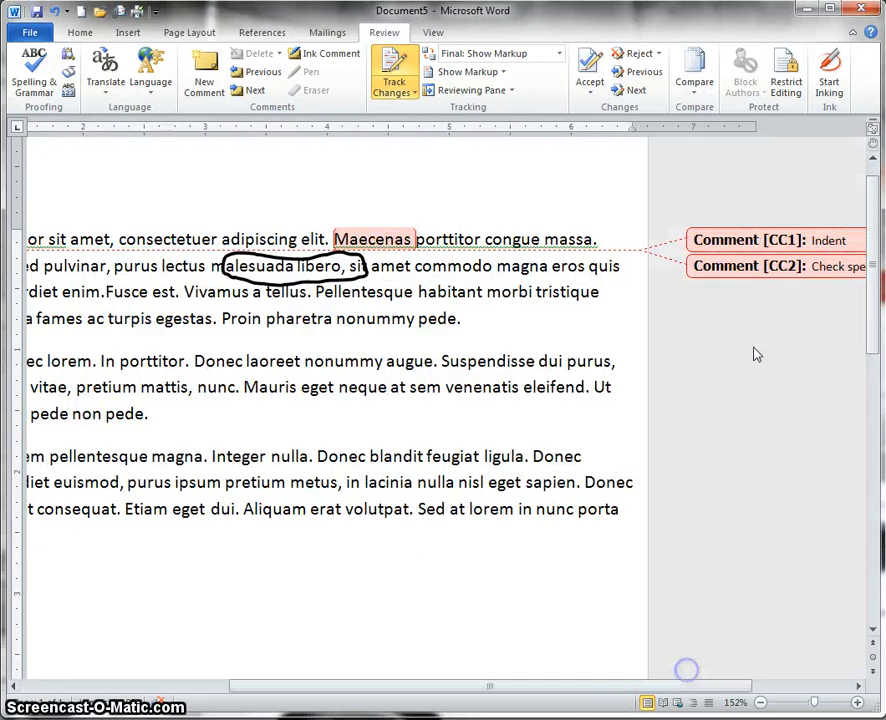
pyautogui.click(348, 238)
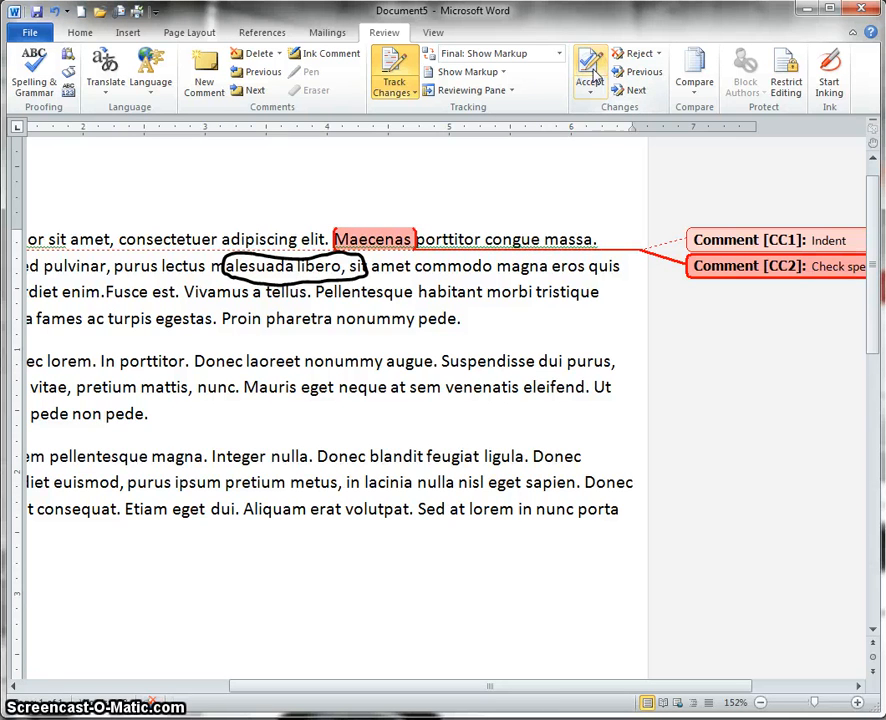
pyautogui.moveTo(510, 688); pyautogui.dragTo(570, 686)
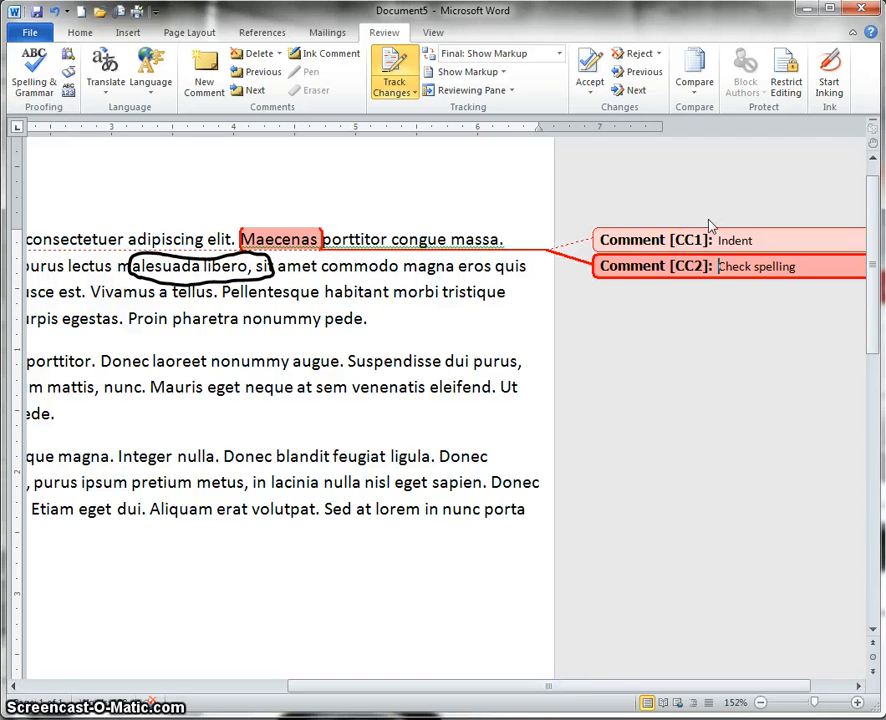
pyautogui.moveTo(613, 688); pyautogui.dragTo(413, 688)
pyautogui.moveTo(554, 686); pyautogui.dragTo(706, 676)
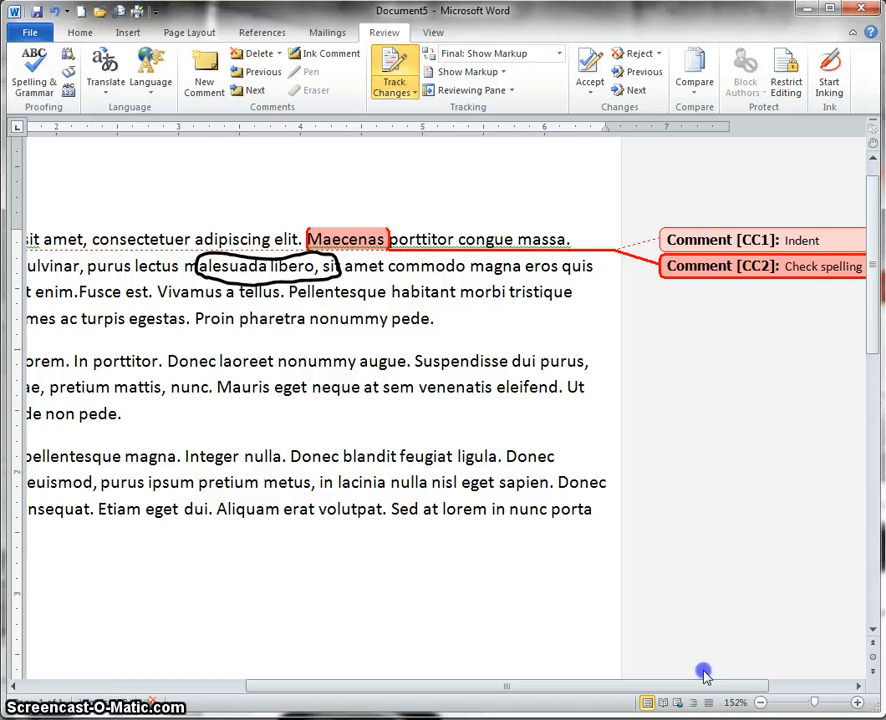
pyautogui.moveTo(705, 676); pyautogui.dragTo(556, 684)
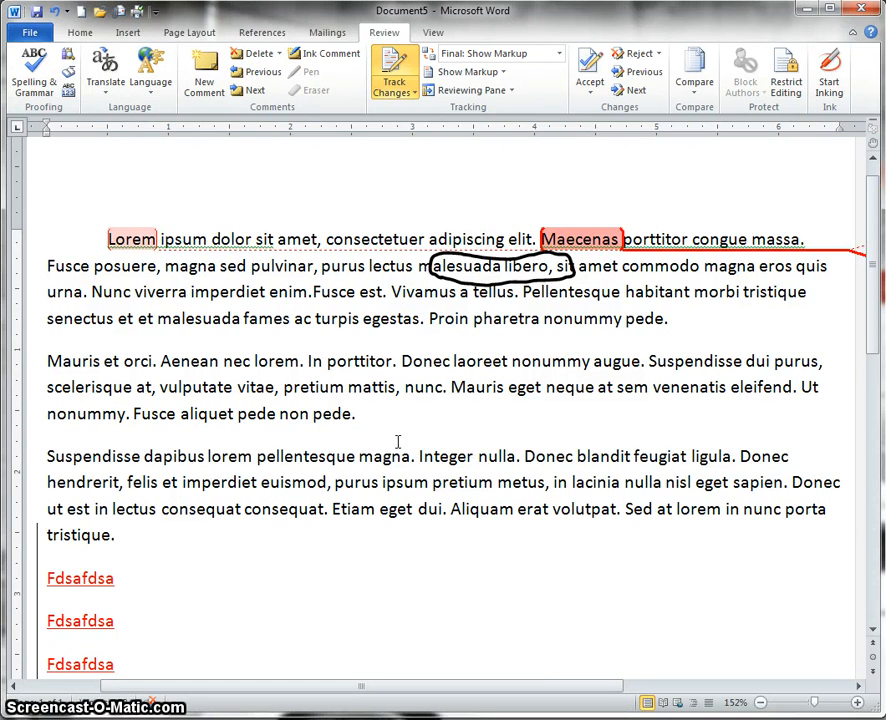
pyautogui.scroll(-5, 398, 456)
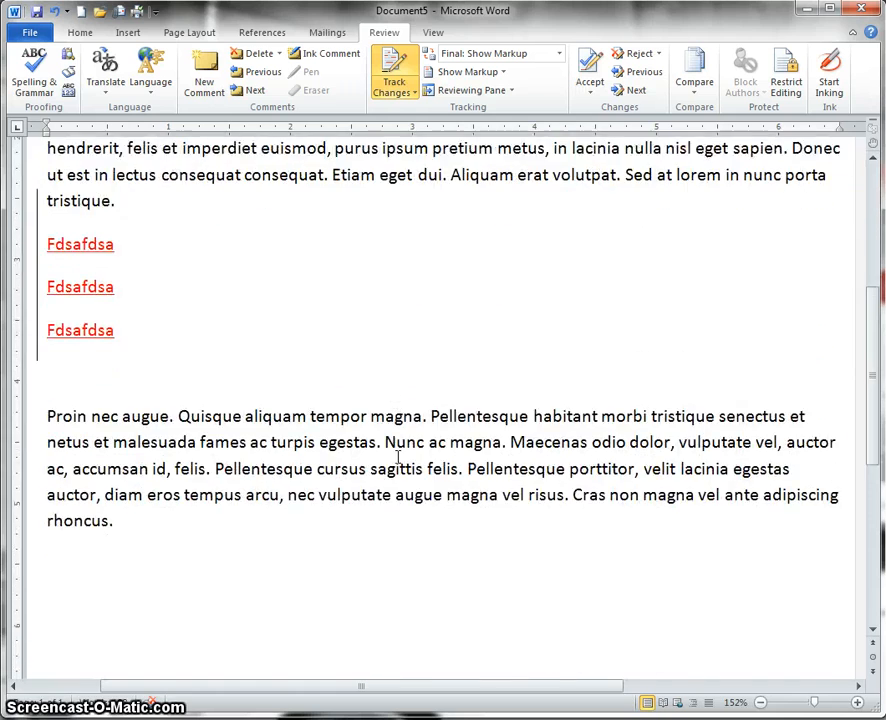
pyautogui.scroll(5, 398, 456)
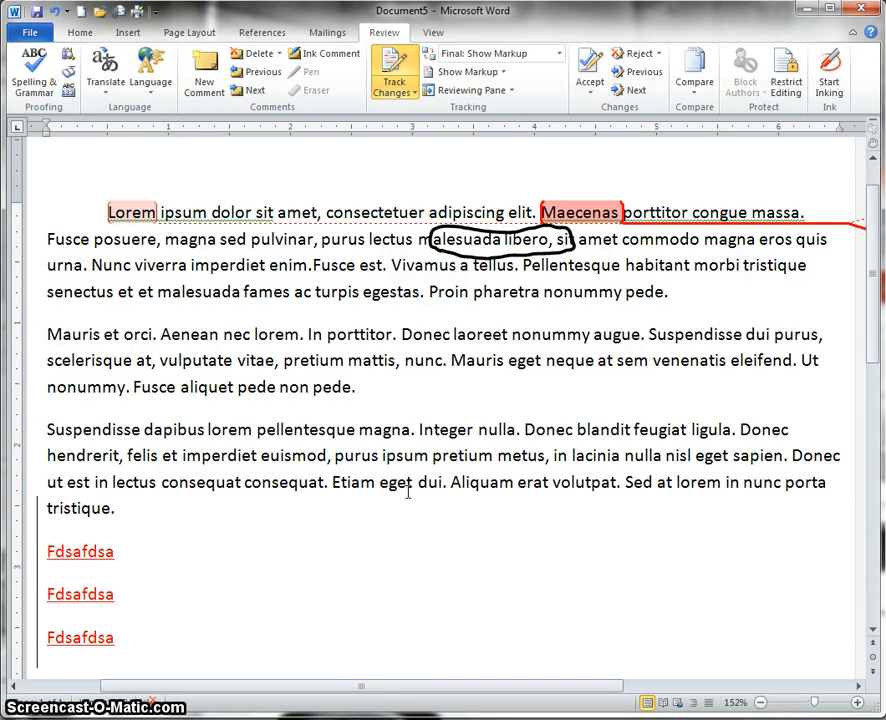
pyautogui.scroll(1, 521, 143)
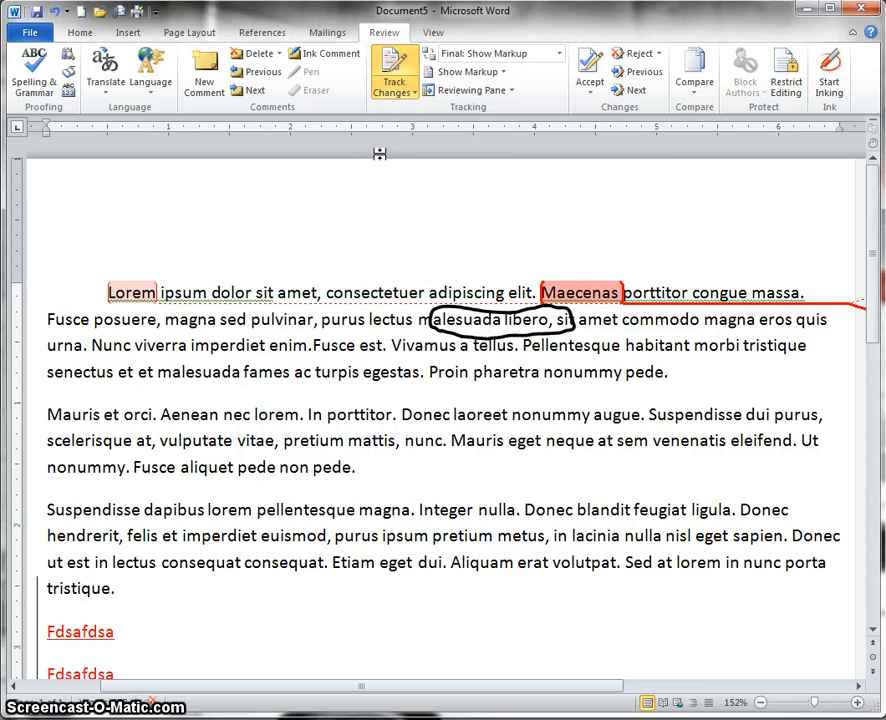
# Step: Open the Track Changes options and look through the colors available for insertions
pyautogui.click(404, 96)
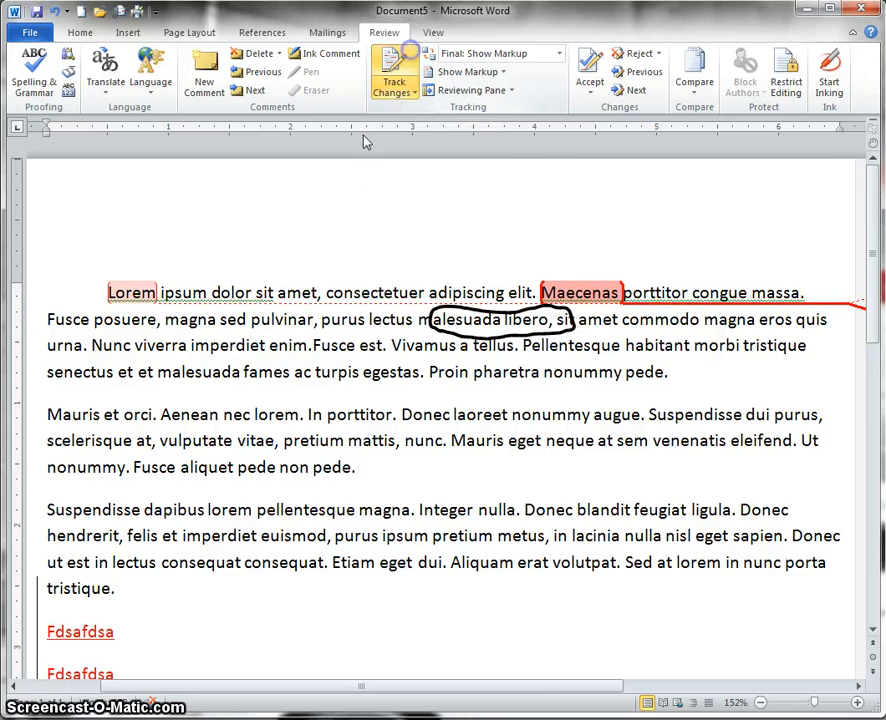
pyautogui.click(404, 92)
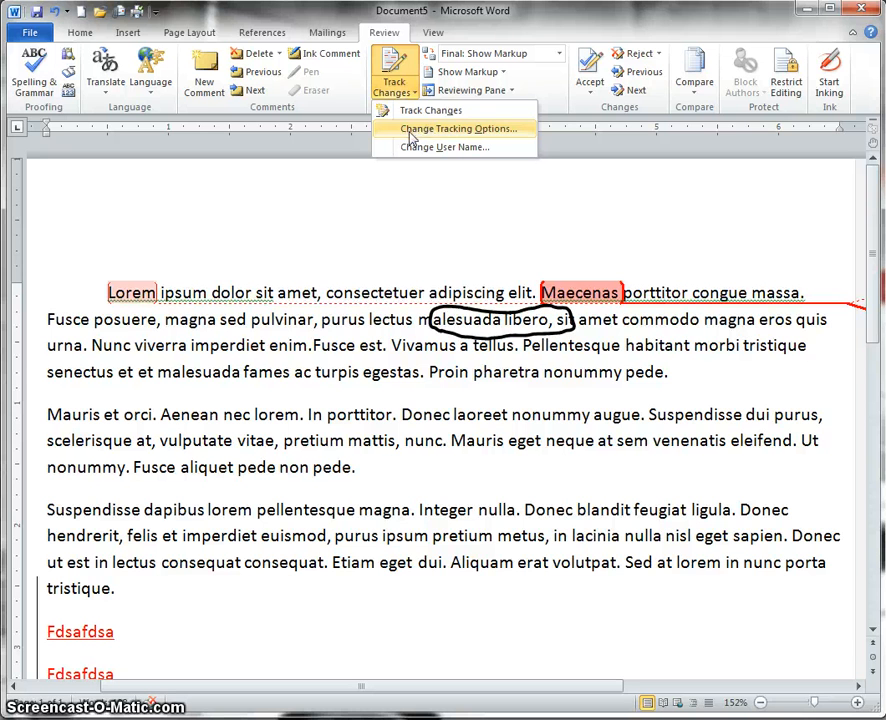
pyautogui.click(474, 132)
pyautogui.moveTo(707, 88); pyautogui.dragTo(478, 88)
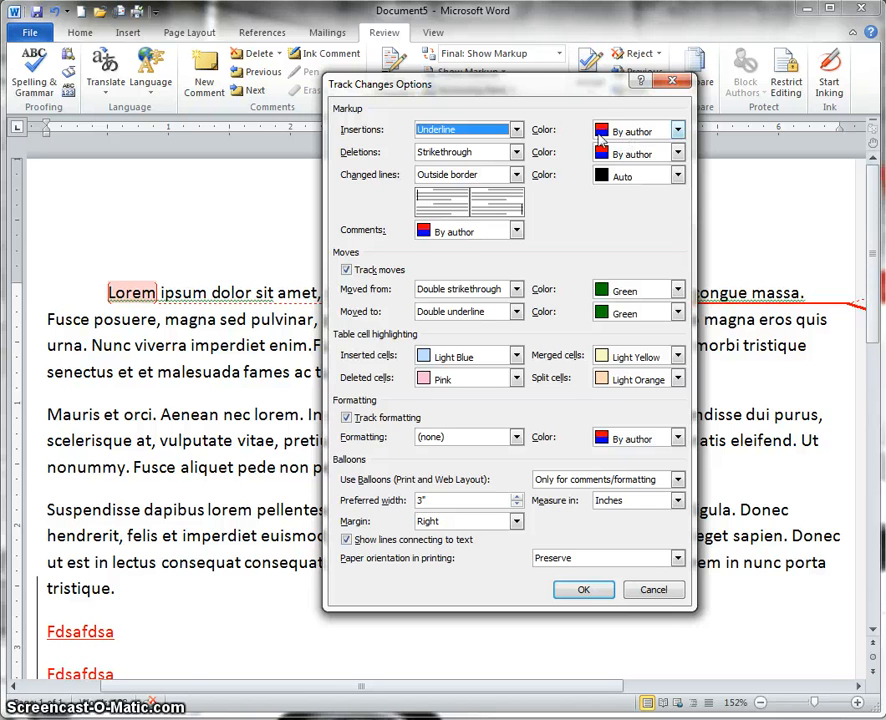
pyautogui.click(680, 130)
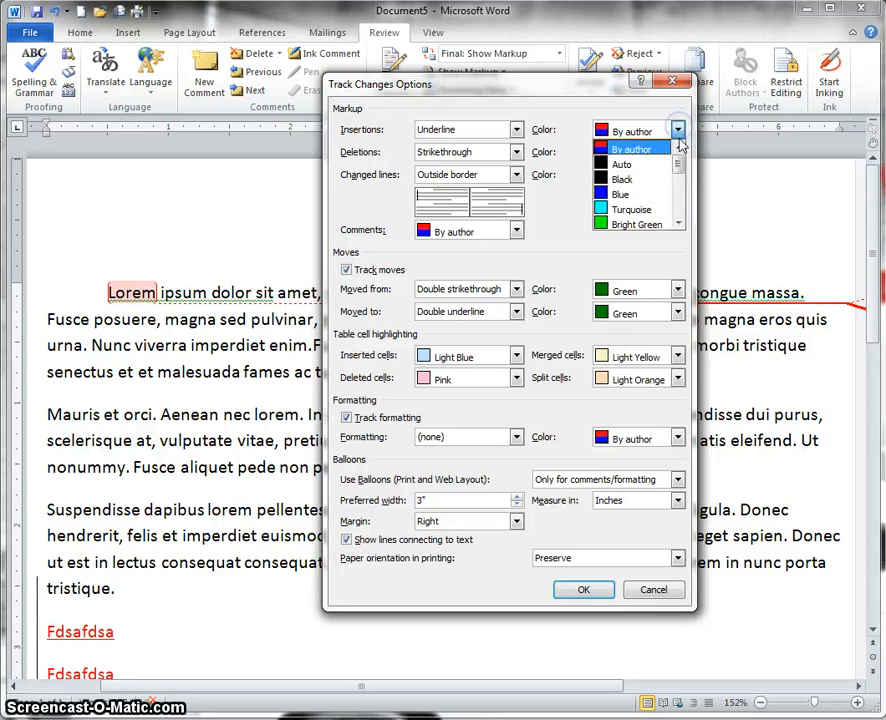
pyautogui.moveTo(688, 166)
pyautogui.mouseDown()
pyautogui.moveTo(686, 208)
pyautogui.moveTo(683, 158)
pyautogui.mouseUp()
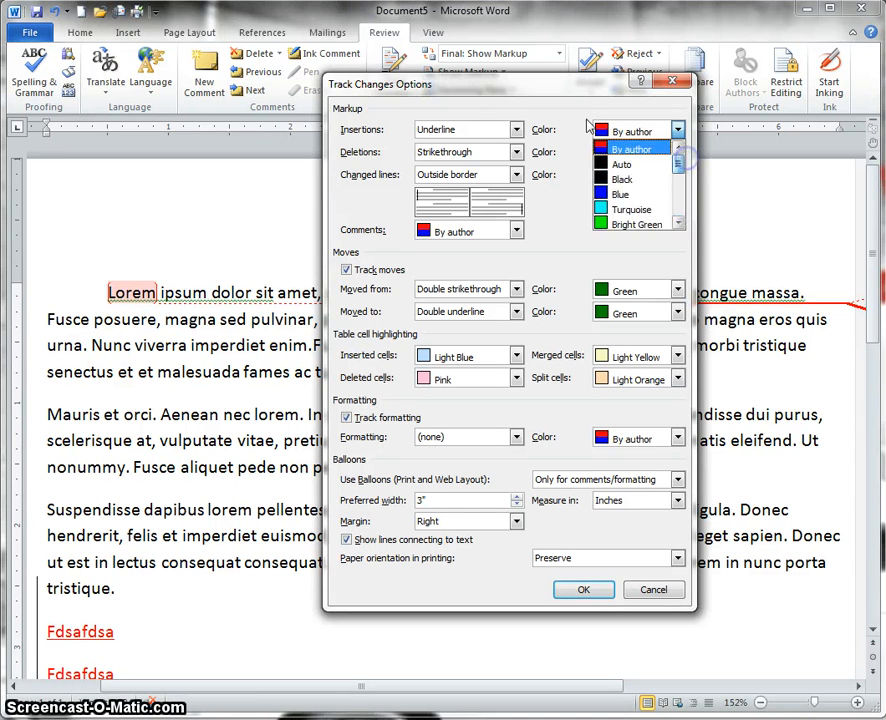
pyautogui.click(579, 118)
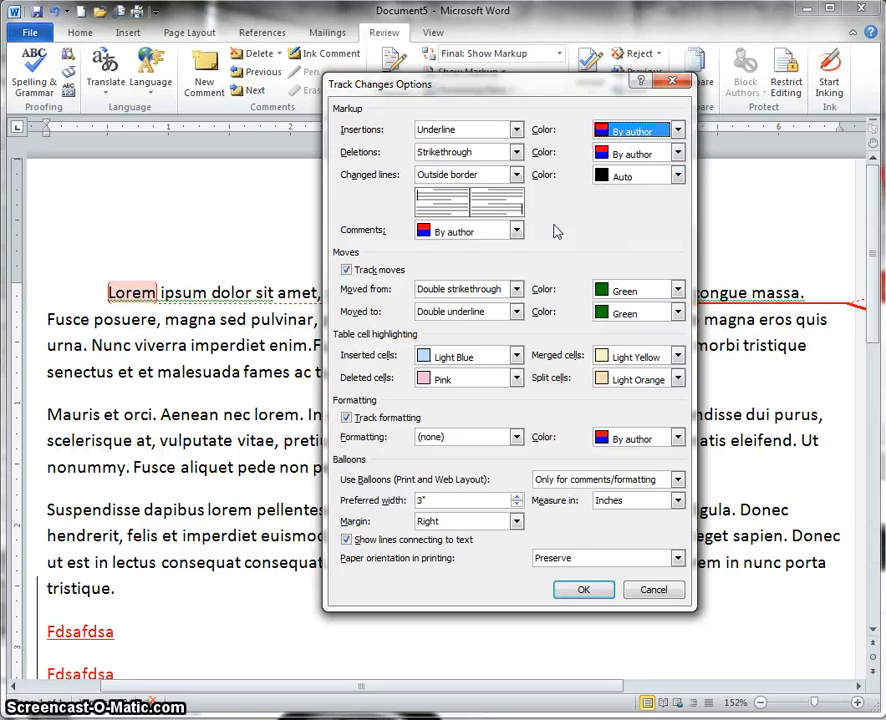
# Step: Try Bold as the markup style for insertions and return it to Underline
pyautogui.click(513, 131)
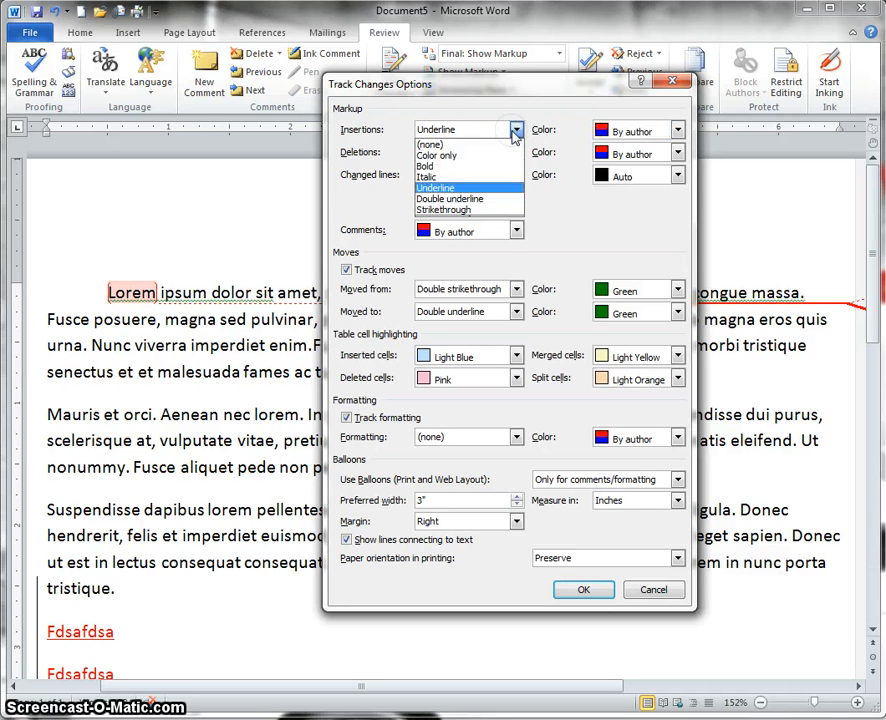
pyautogui.click(466, 168)
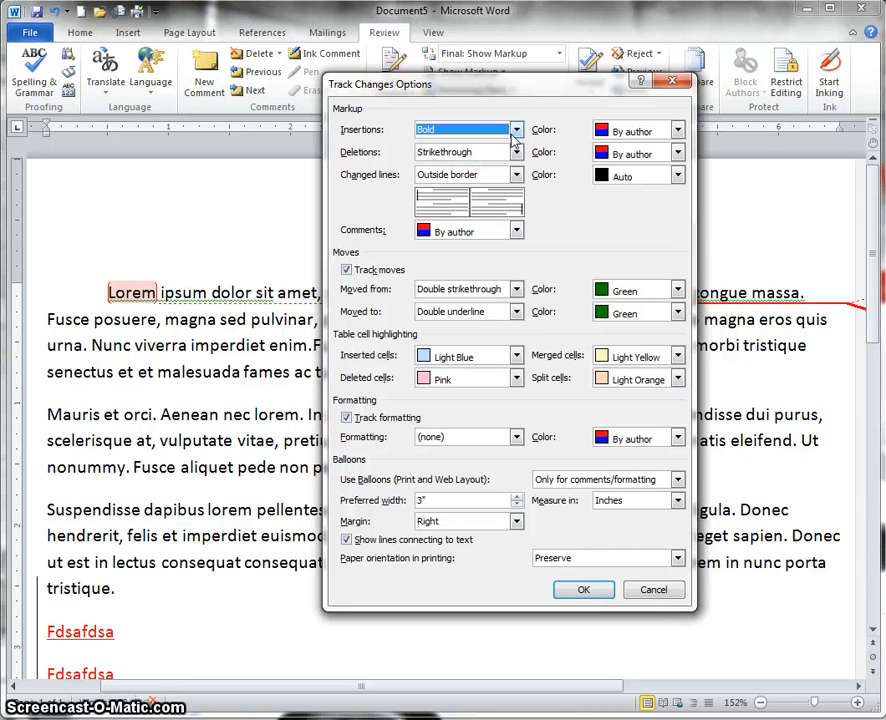
pyautogui.click(514, 133)
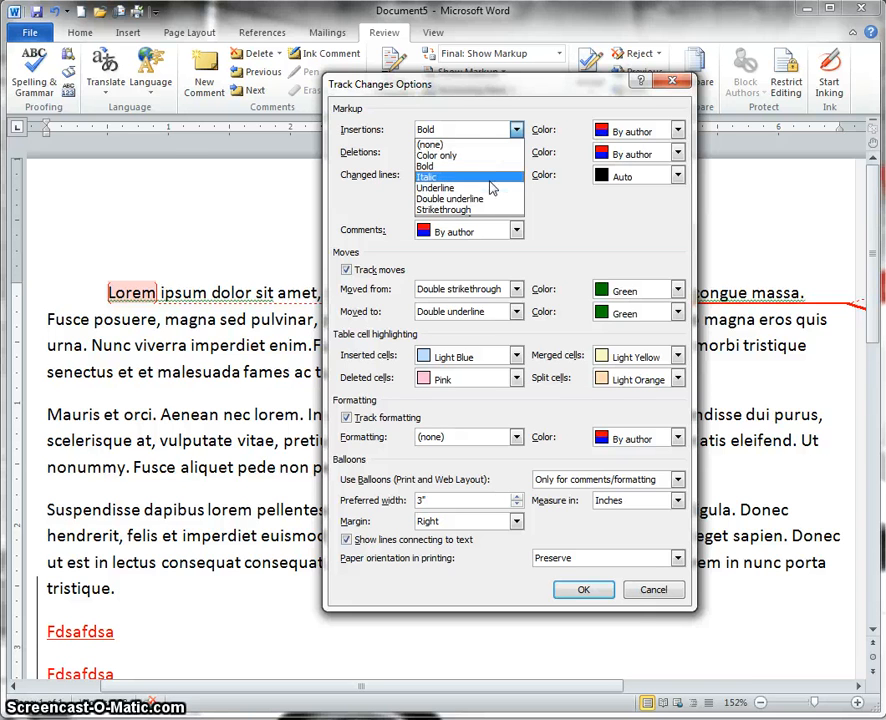
pyautogui.click(490, 187)
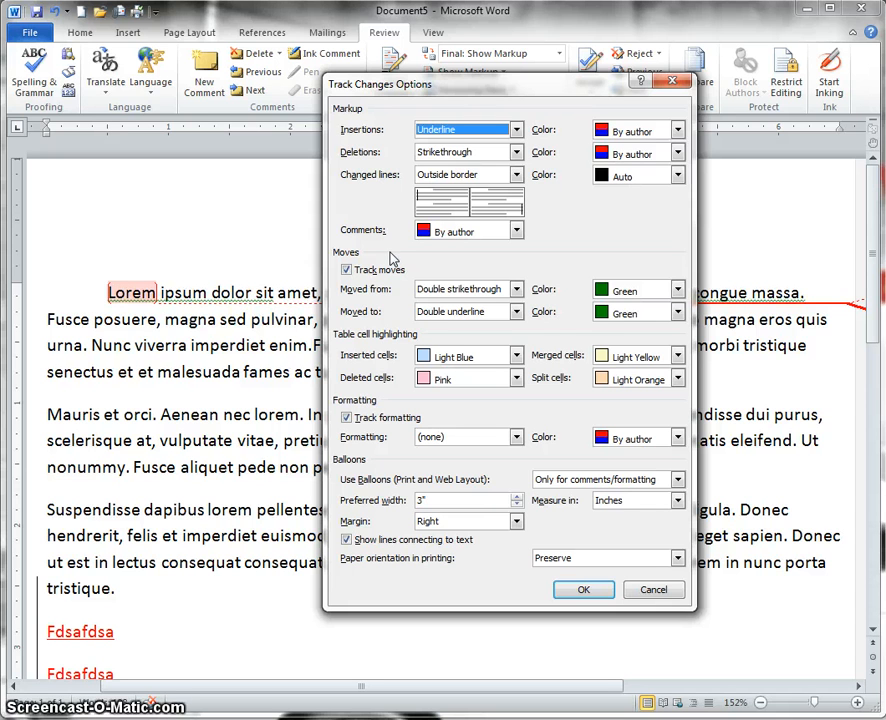
# Step: Set the color of moved-from text to Gray-25%, turn off formatting tracking and apply the options
pyautogui.click(383, 290)
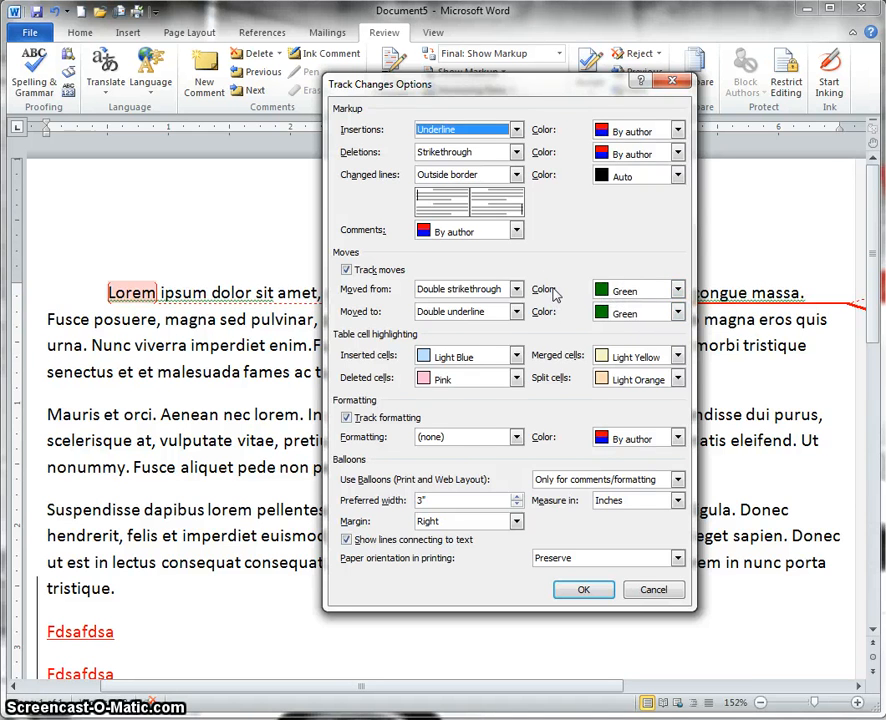
pyautogui.click(676, 291)
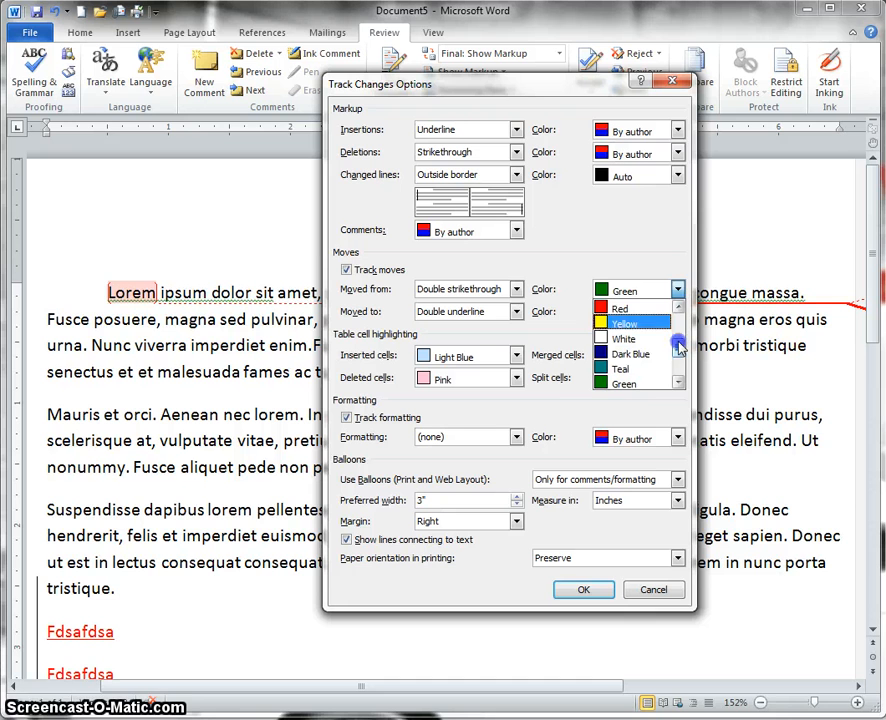
pyautogui.moveTo(678, 345); pyautogui.dragTo(680, 376)
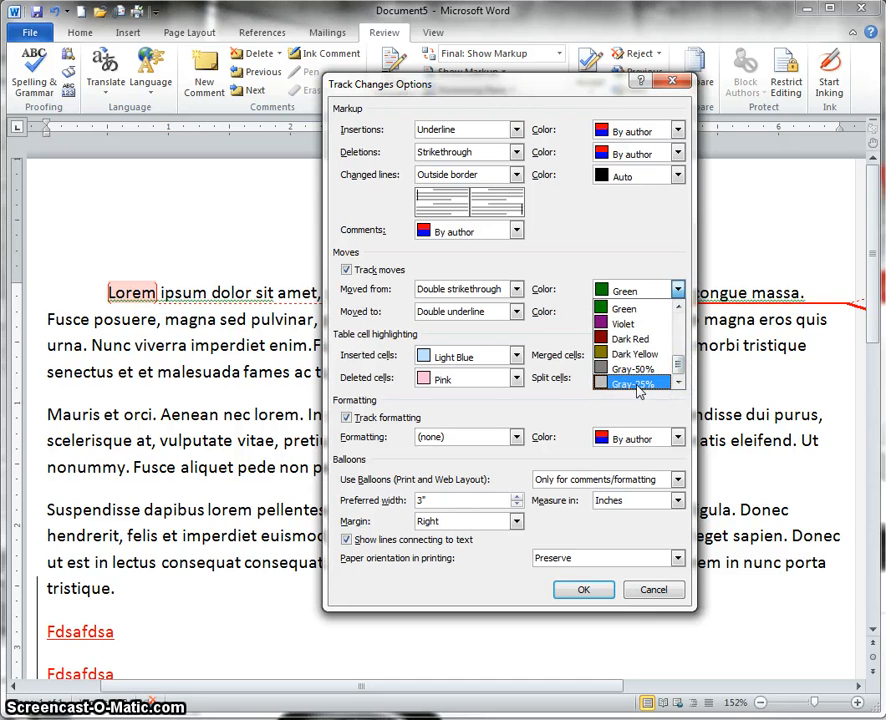
pyautogui.click(638, 385)
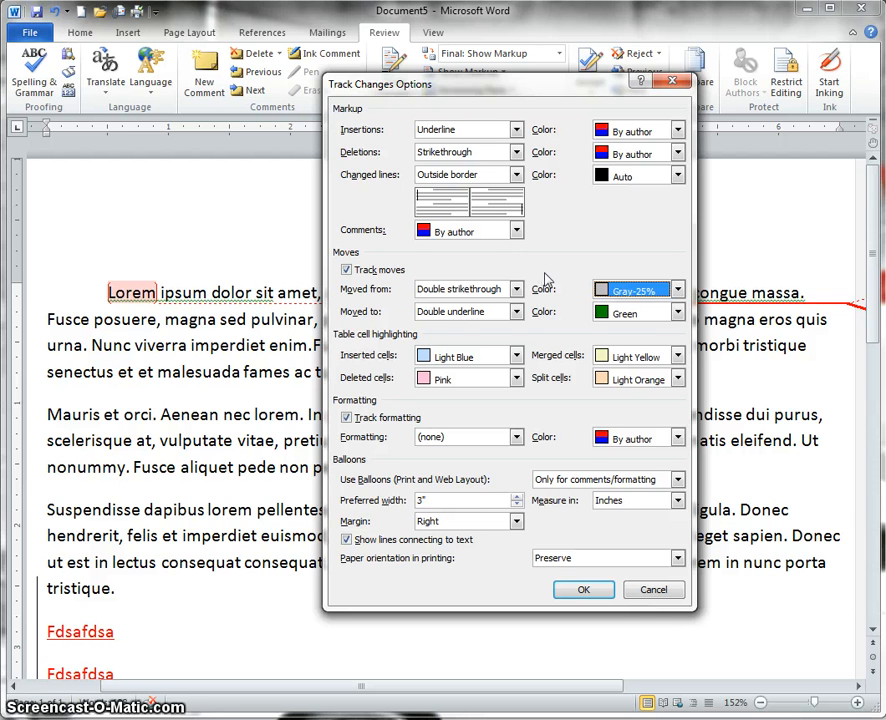
pyautogui.click(347, 418)
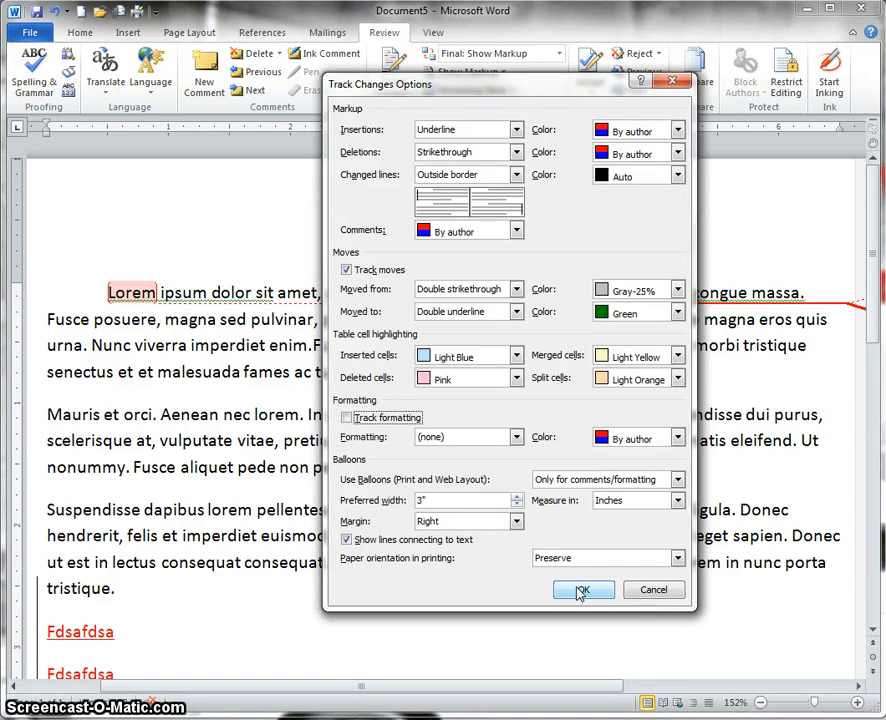
pyautogui.click(582, 591)
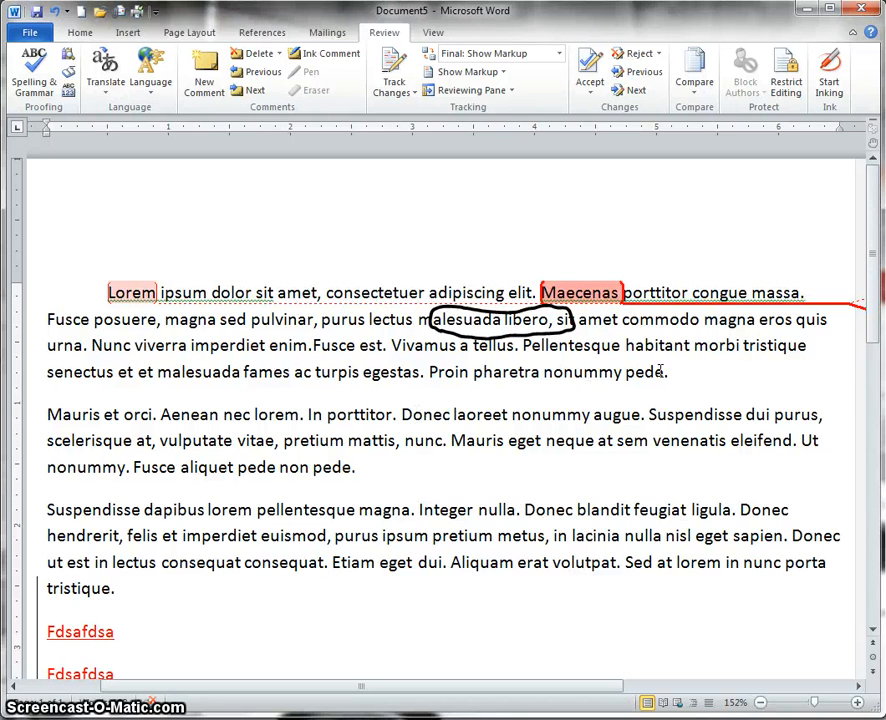
# Step: Turn on Track Changes and move "Proin pharetra nonummy pede." from the first paragraph to the end of the second paragraph
pyautogui.click(395, 70)
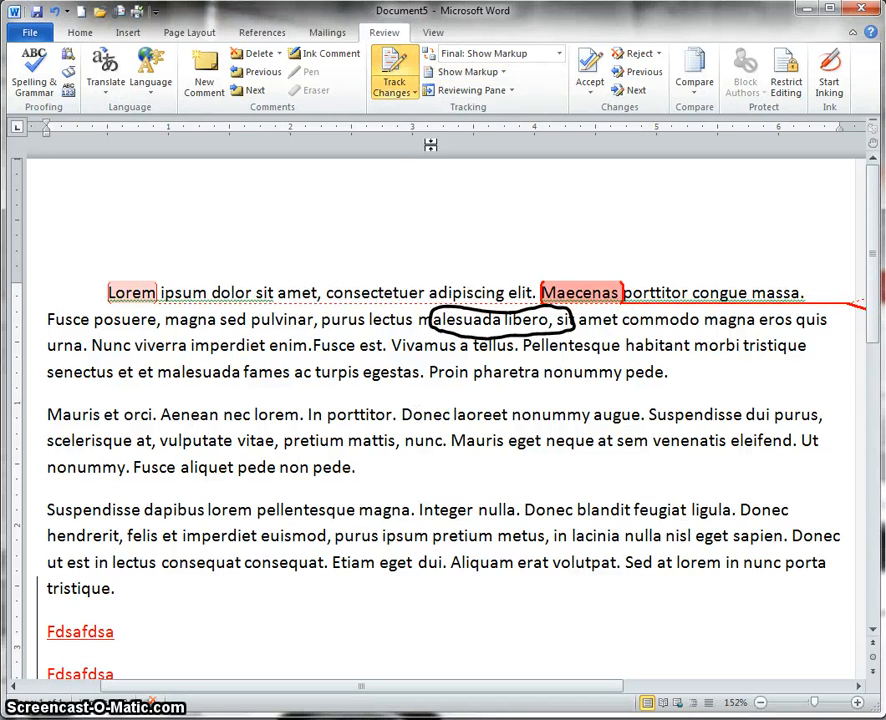
pyautogui.moveTo(676, 374); pyautogui.dragTo(420, 478)
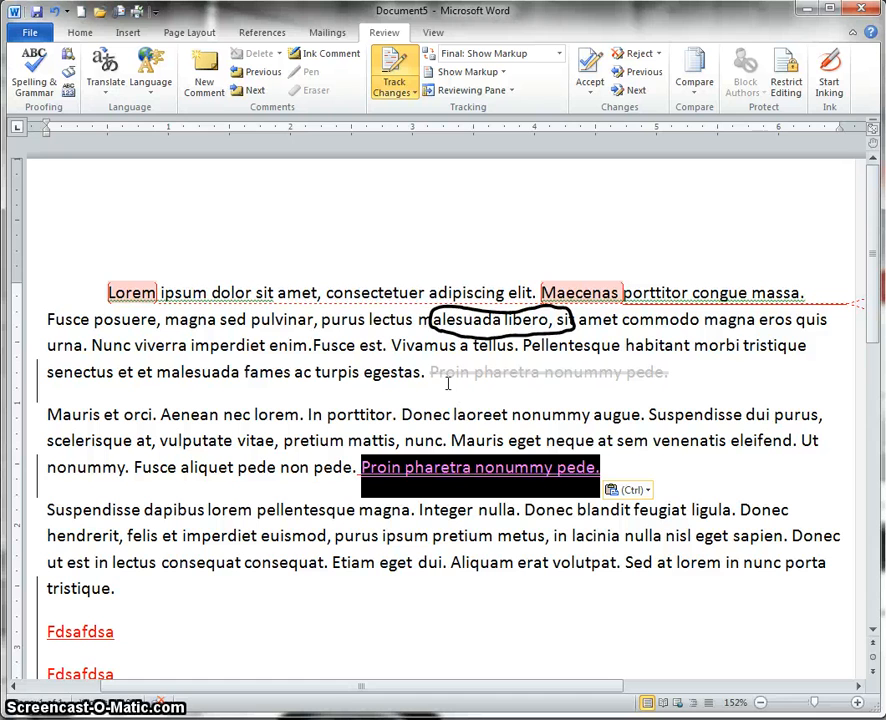
pyautogui.click(674, 372)
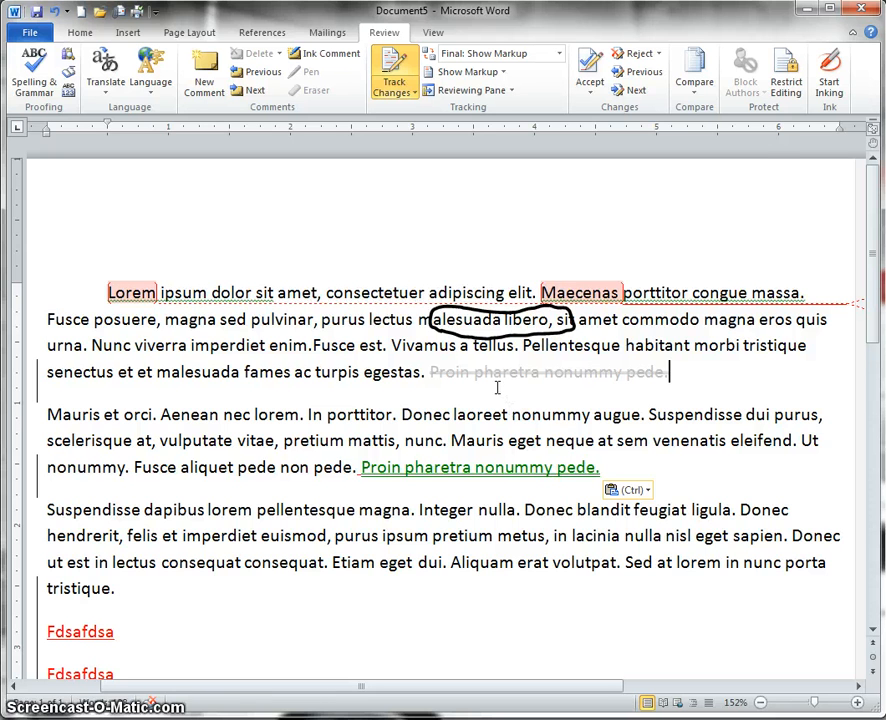
# Step: Compare the document in the Final and Final: Show Markup display modes, leaving it in Final: Show Markup
pyautogui.moveTo(497, 380)
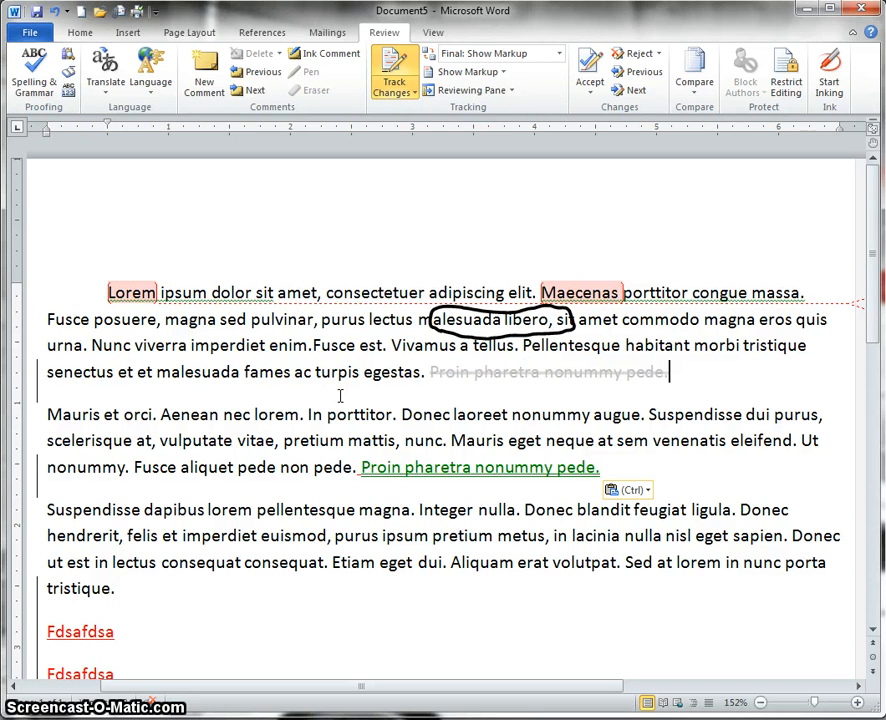
pyautogui.click(558, 54)
pyautogui.click(535, 86)
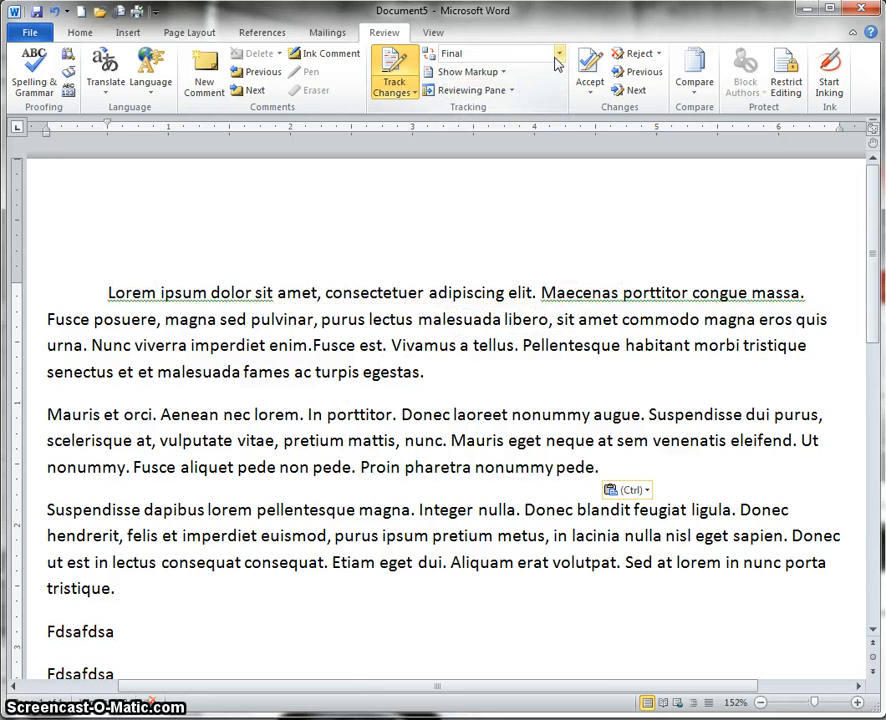
pyautogui.click(557, 56)
pyautogui.click(550, 72)
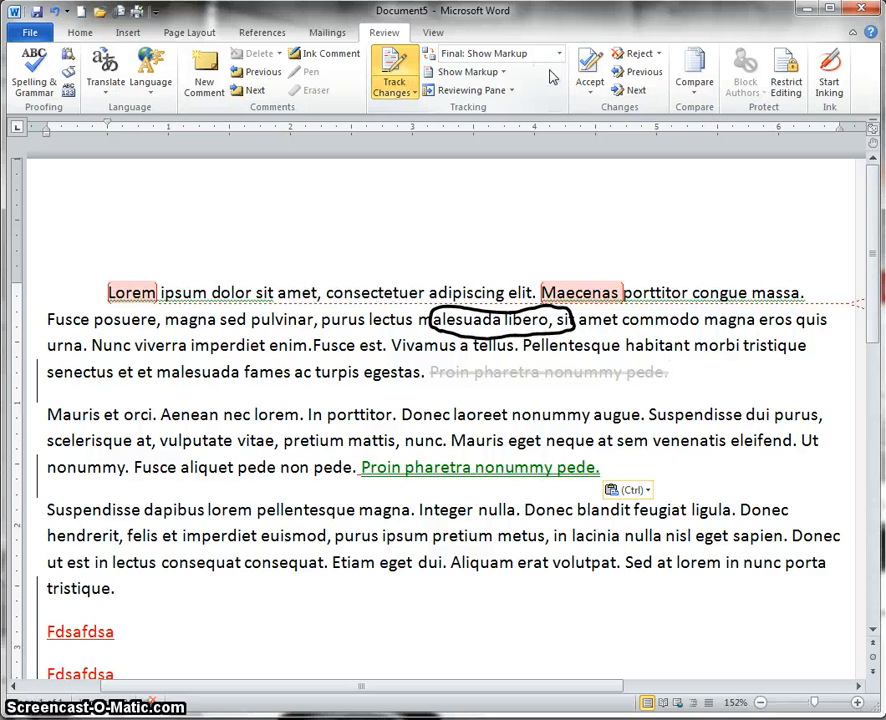
pyautogui.click(557, 56)
pyautogui.click(535, 86)
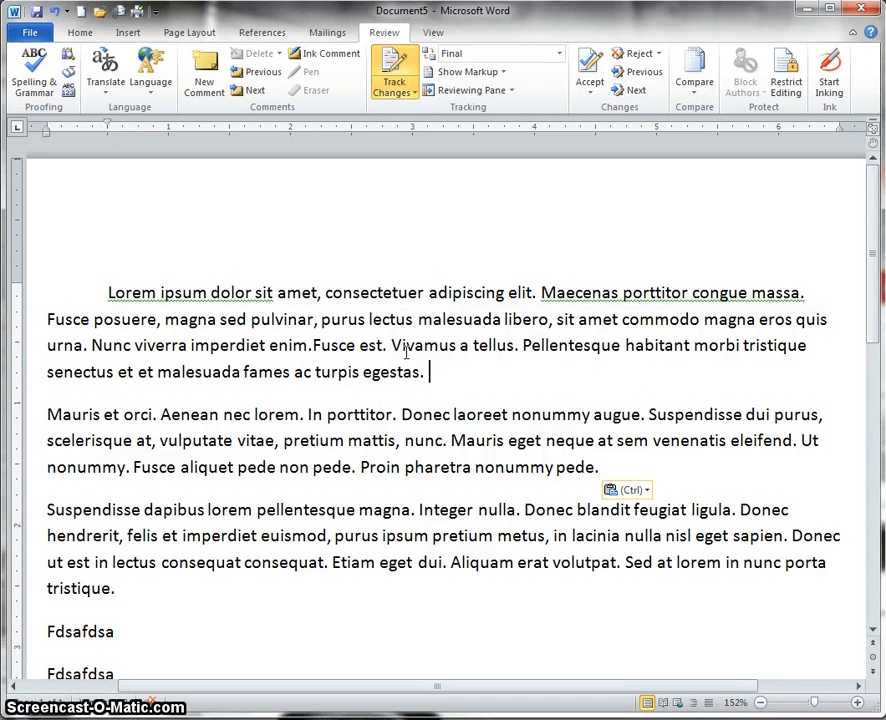
pyautogui.click(559, 54)
pyautogui.click(553, 73)
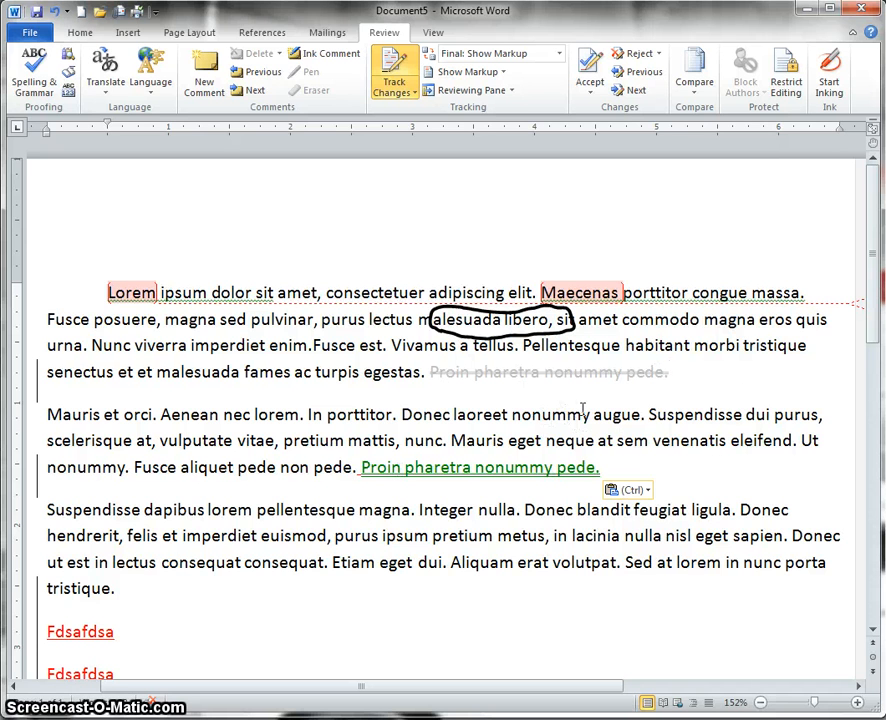
# Step: Change the reviewer's user name to "Student 1" and the initials to "S1", and apply the options
pyautogui.scroll(-2, 407, 371)
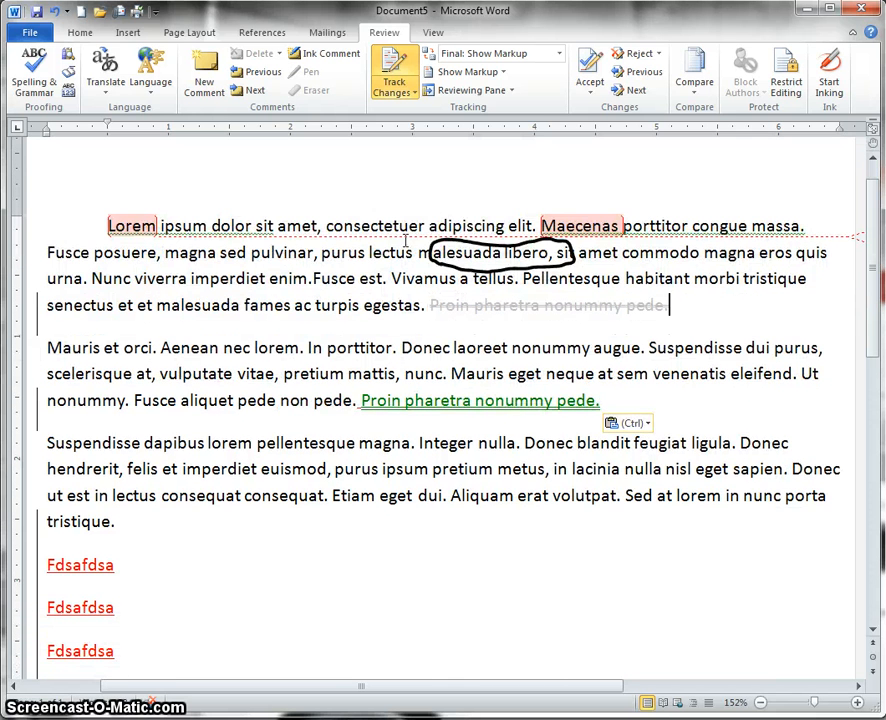
pyautogui.click(398, 90)
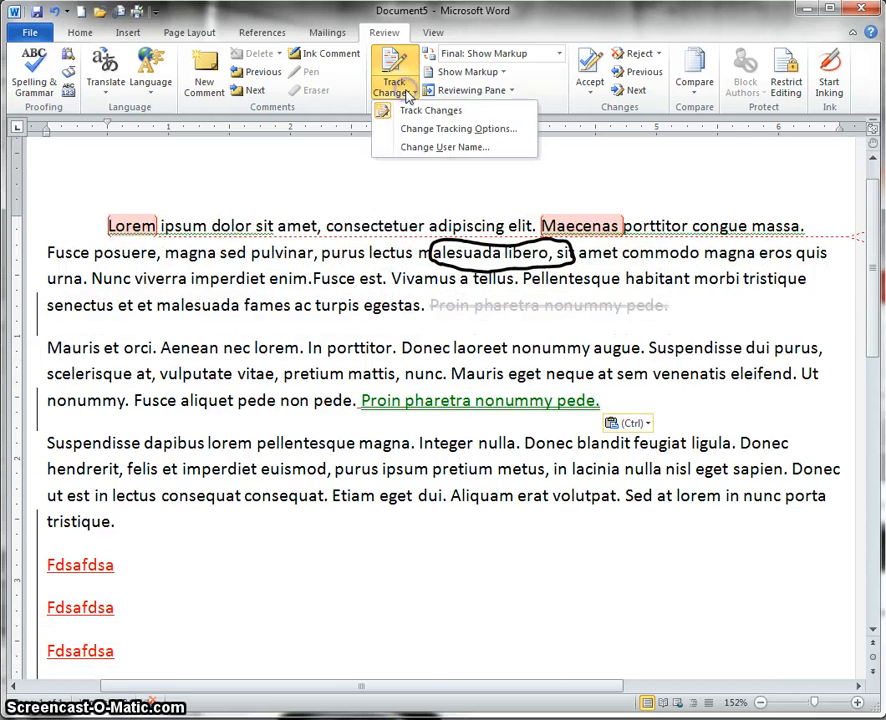
pyautogui.click(477, 155)
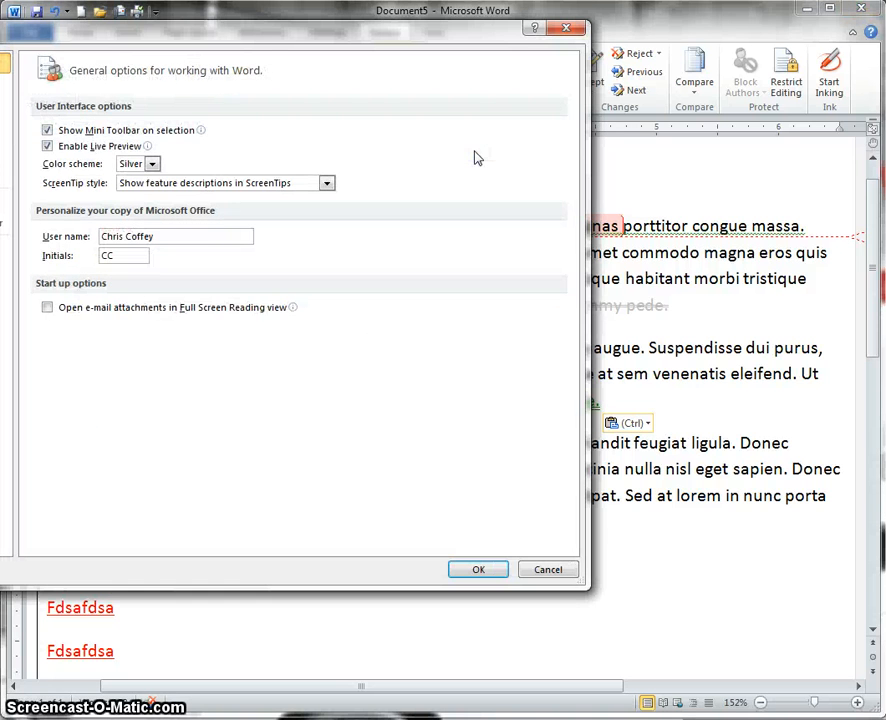
pyautogui.moveTo(262, 30); pyautogui.dragTo(424, 80)
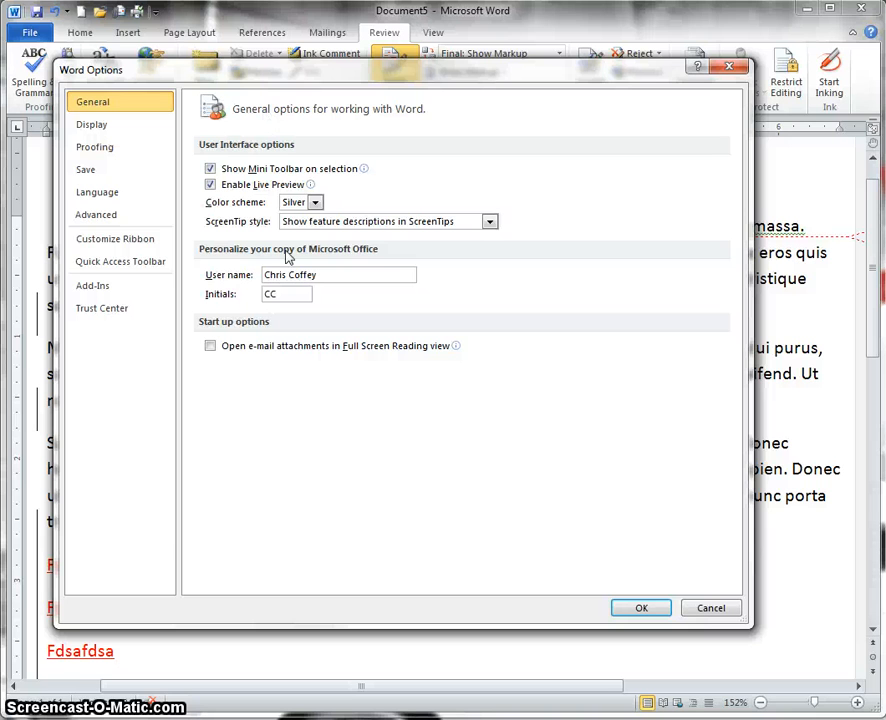
pyautogui.moveTo(376, 277); pyautogui.dragTo(214, 283)
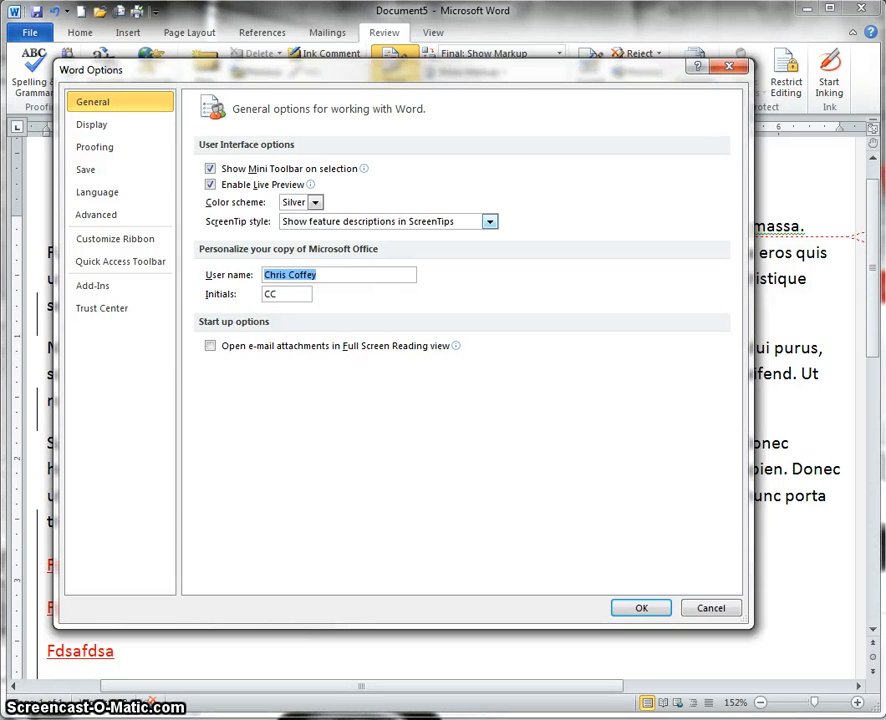
pyautogui.write('Student')
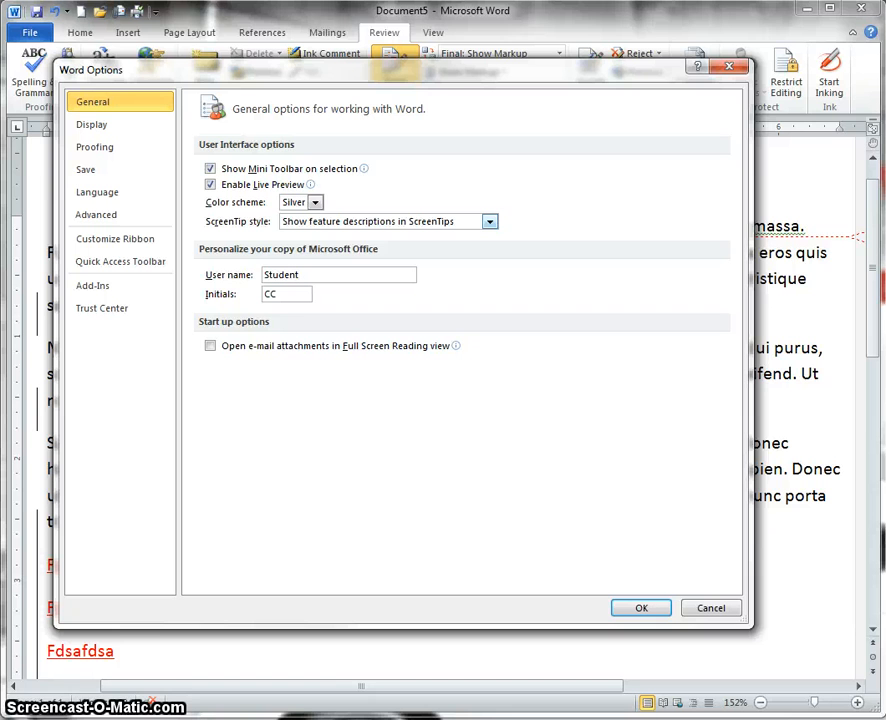
pyautogui.write(' 1')
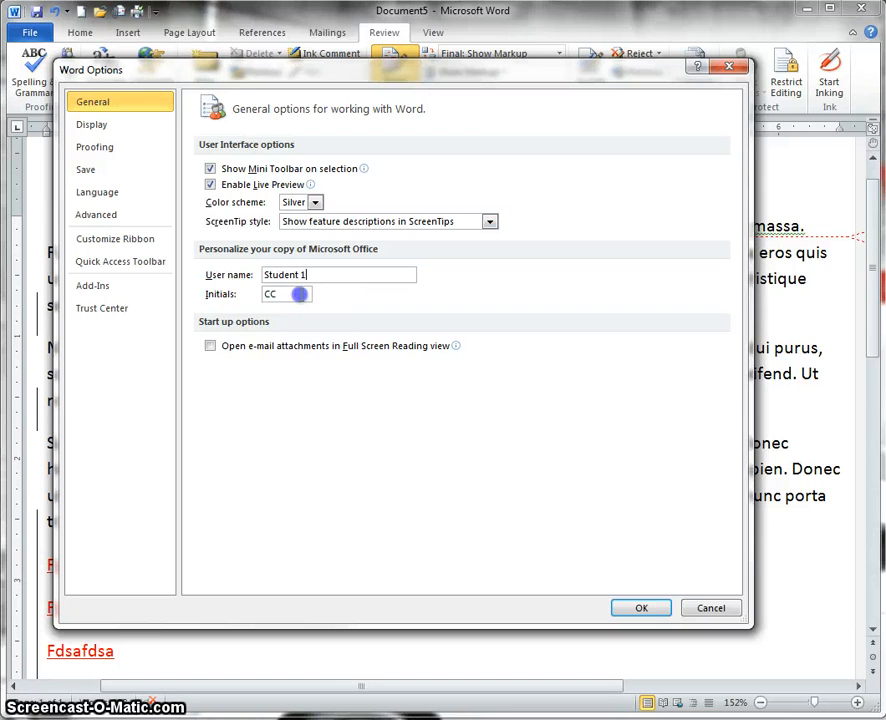
pyautogui.press('Tab')
pyautogui.write('S')
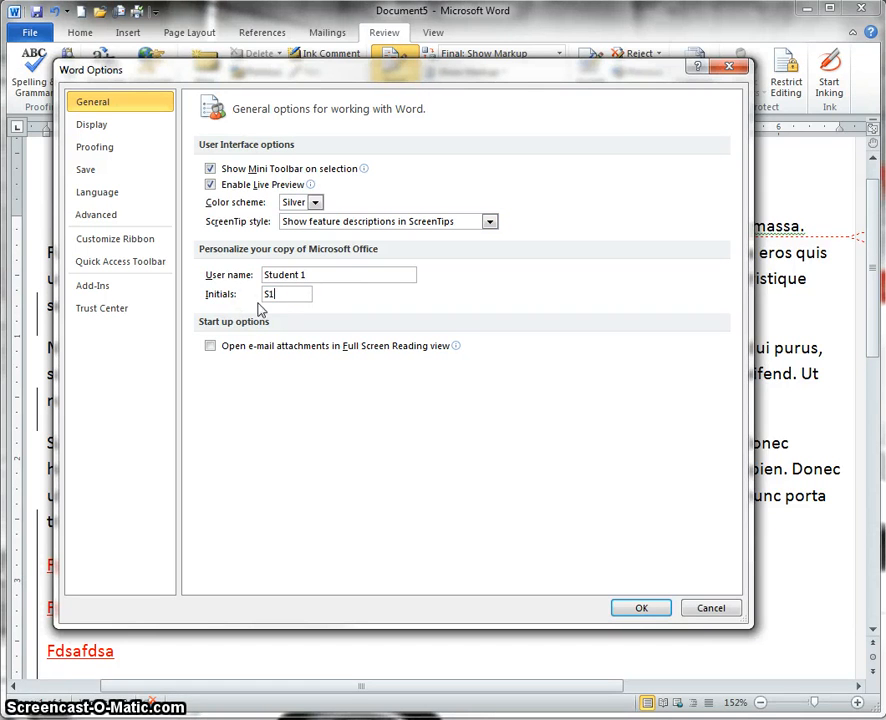
pyautogui.write('1')
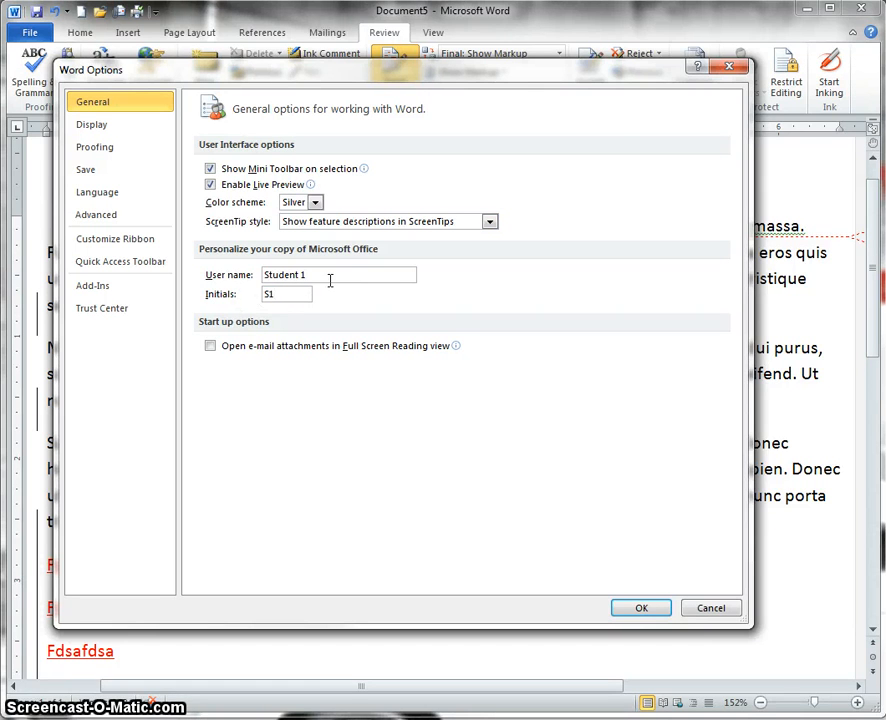
pyautogui.click(630, 608)
# Step: Add a new line after the blank line below the "Fdsafdsa" entries and generate placeholder text there with =lorem(1,5)
pyautogui.scroll(-1, 497, 459)
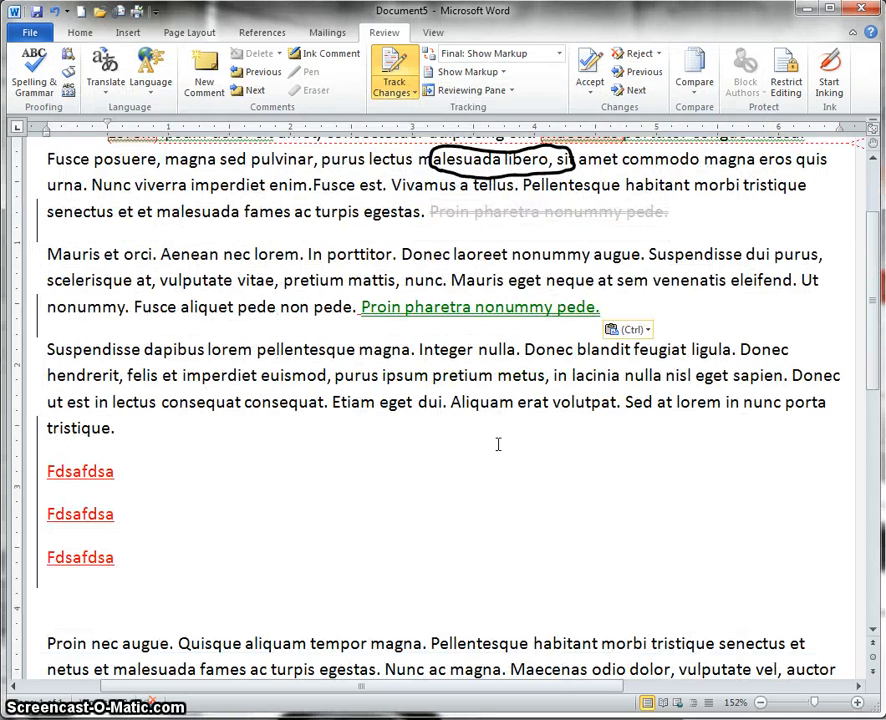
pyautogui.scroll(-1, 436, 490)
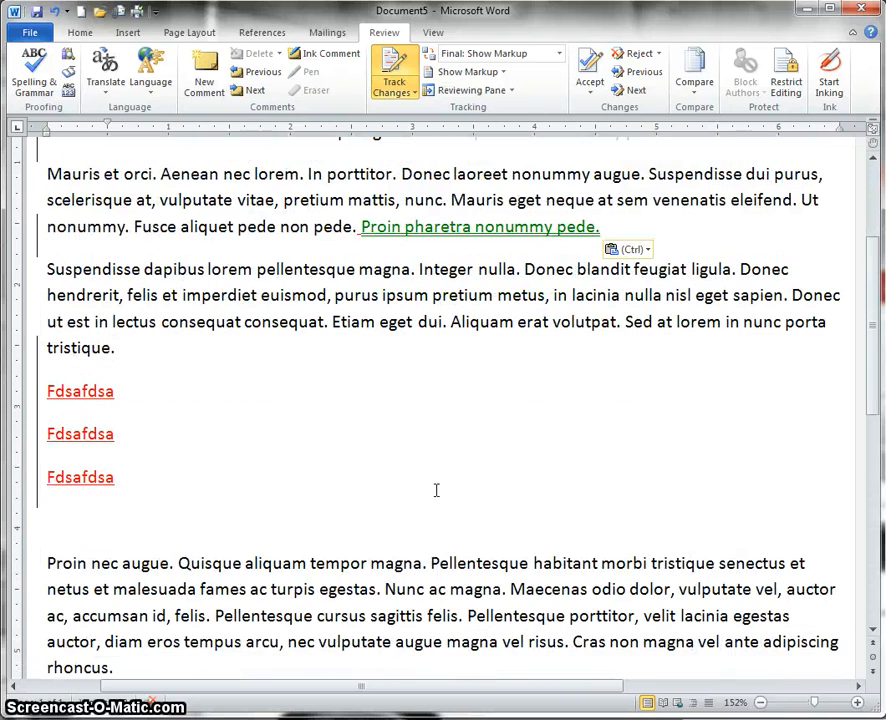
pyautogui.click(290, 512)
pyautogui.press('Return')
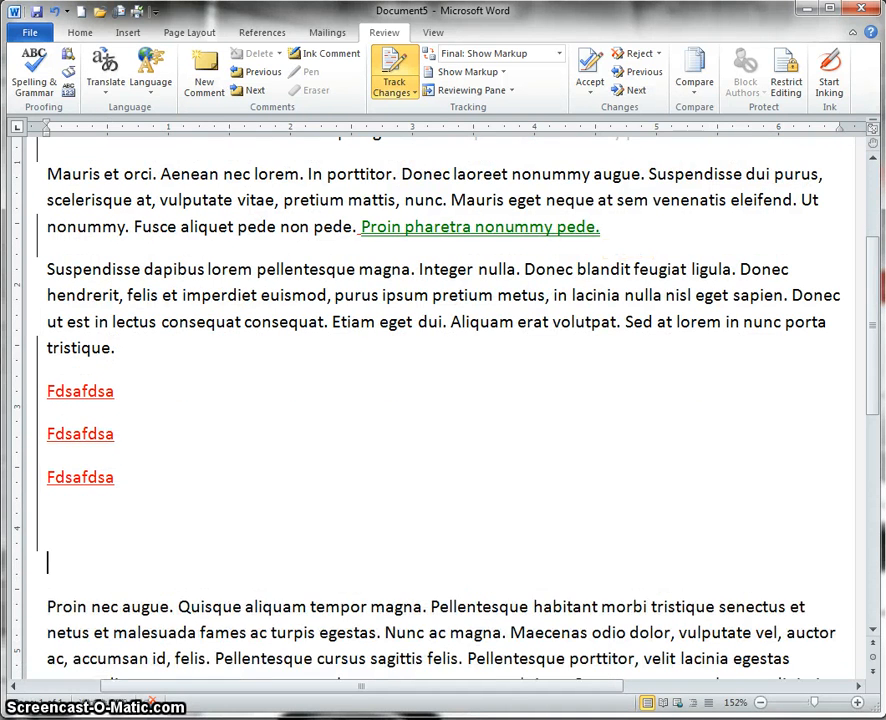
pyautogui.write('=')
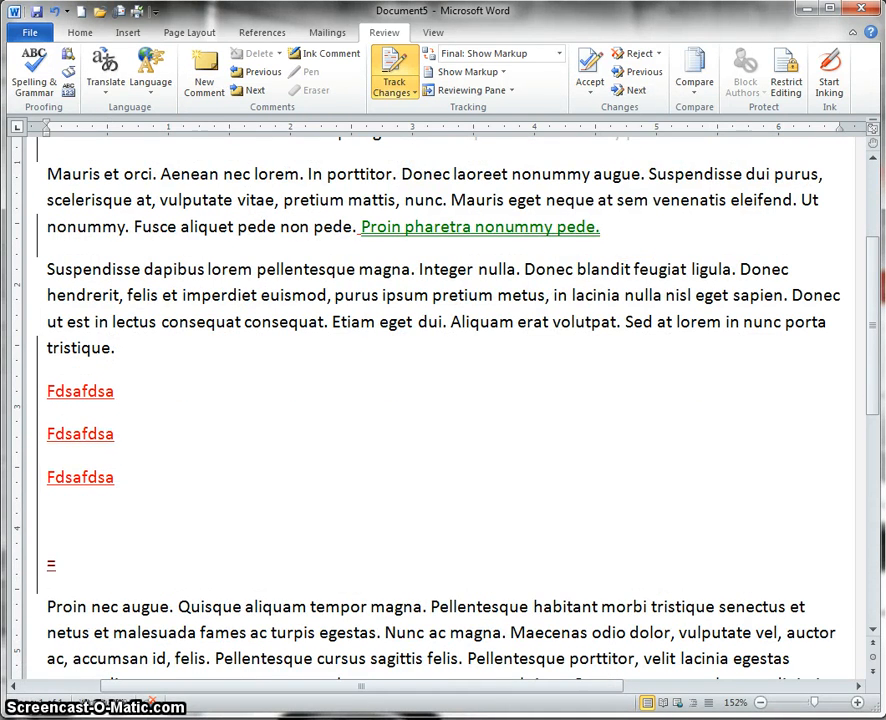
pyautogui.write('lorem(1')
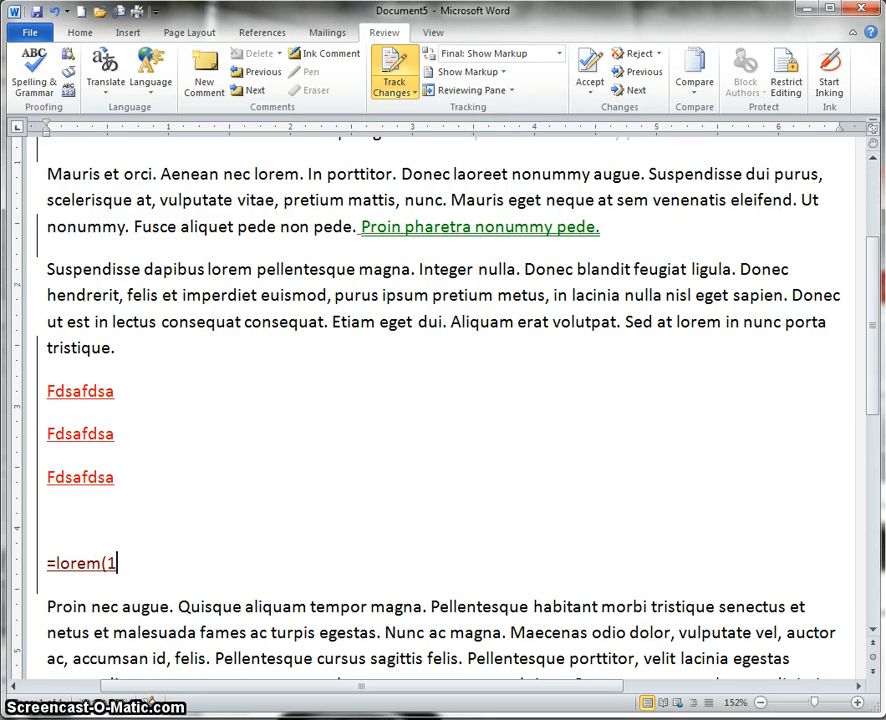
pyautogui.write(',5)')
pyautogui.press('Return')
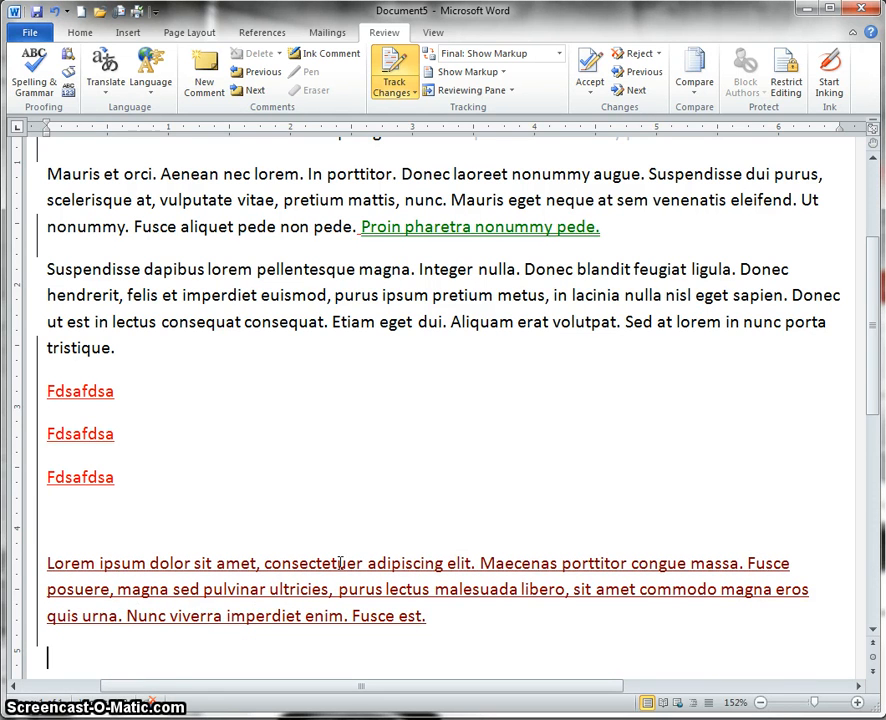
pyautogui.moveTo(358, 563)
pyautogui.moveTo(429, 228)
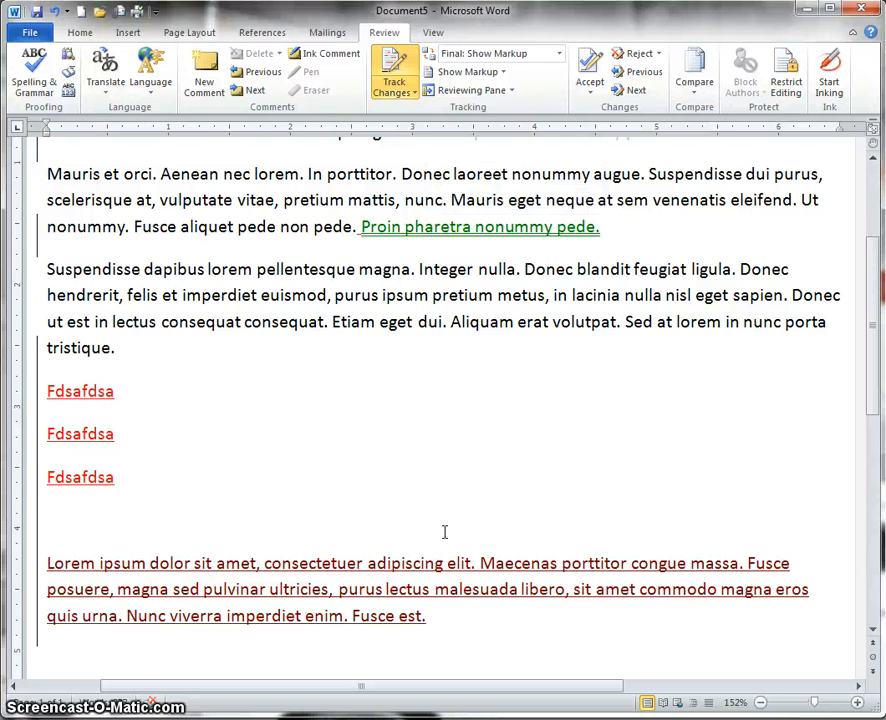
pyautogui.moveTo(425, 565)
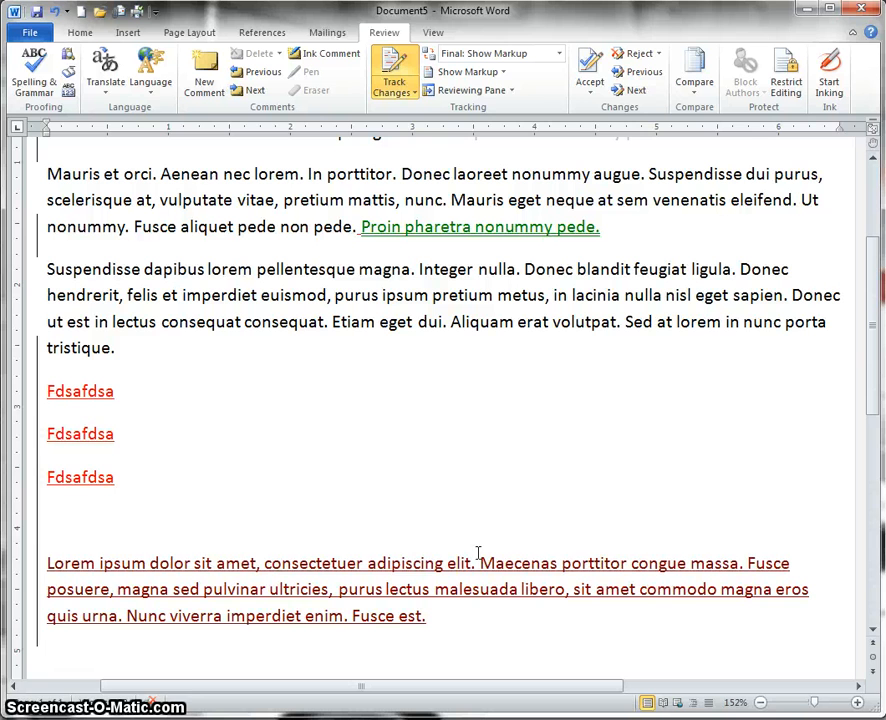
# Step: Change the reviewer's user name to "Student 2" and the initials to "S2", and apply the options
pyautogui.click(395, 92)
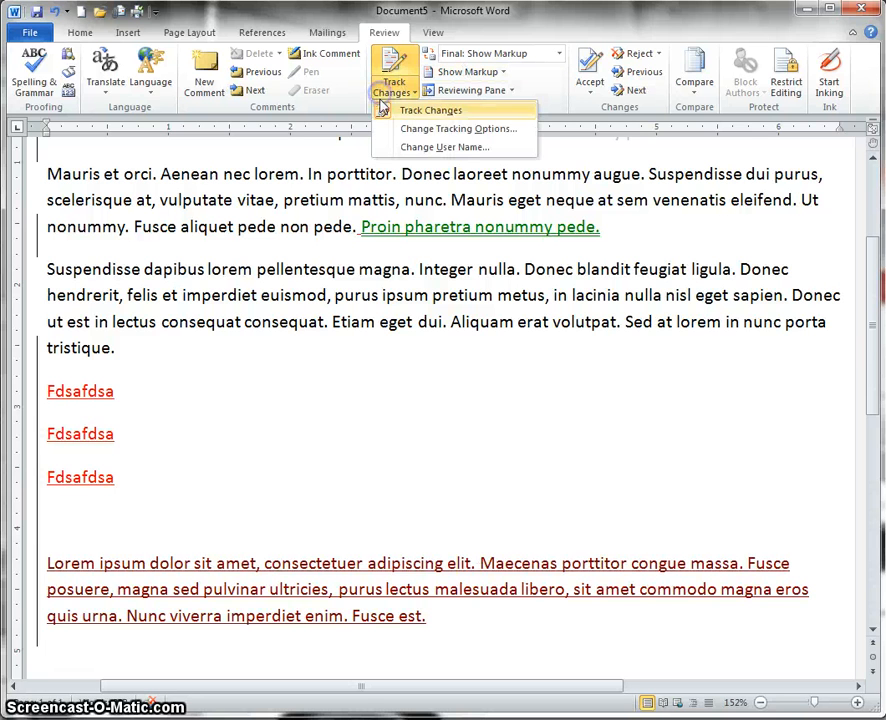
pyautogui.click(414, 147)
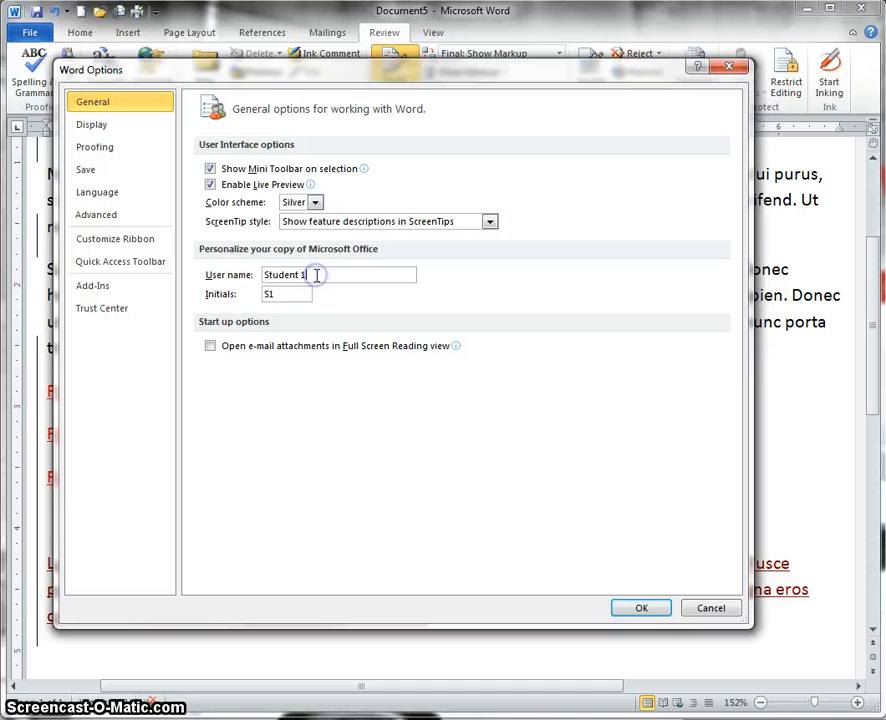
pyautogui.press('BackSpace')
pyautogui.write('2')
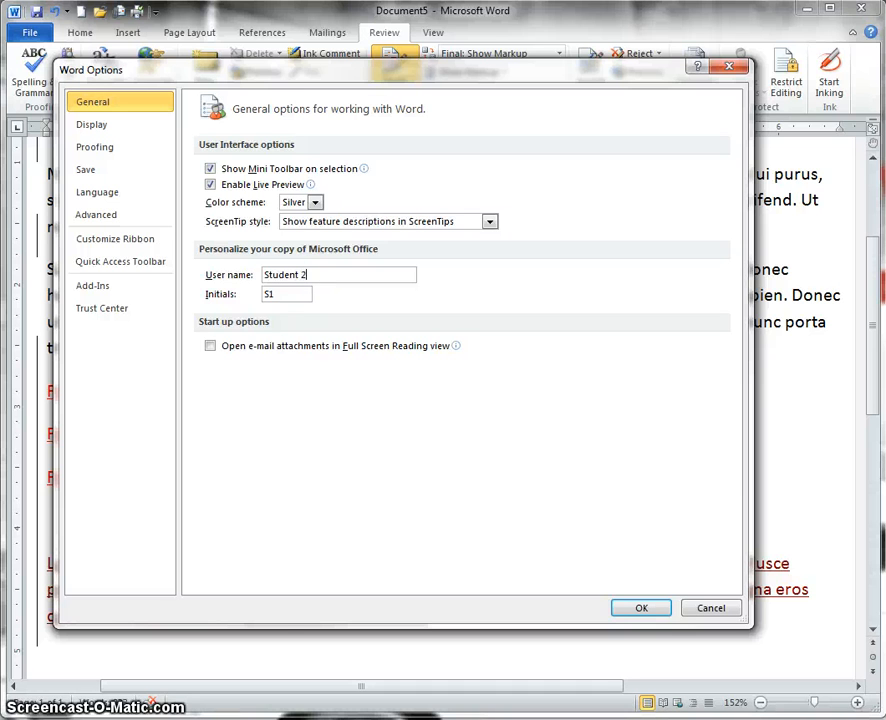
pyautogui.click(294, 295)
pyautogui.press('BackSpace')
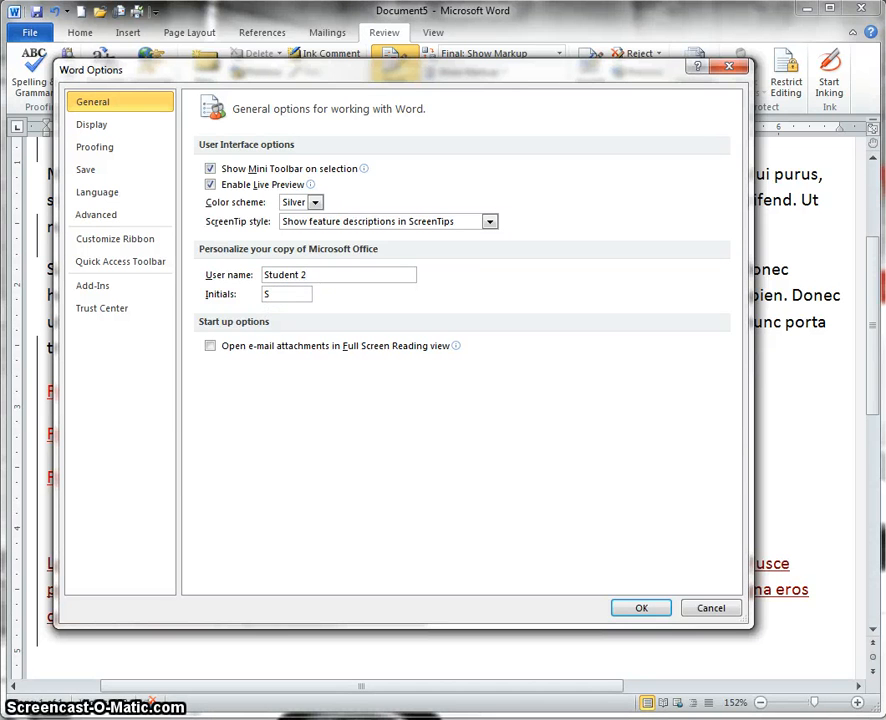
pyautogui.write('2')
pyautogui.click(639, 609)
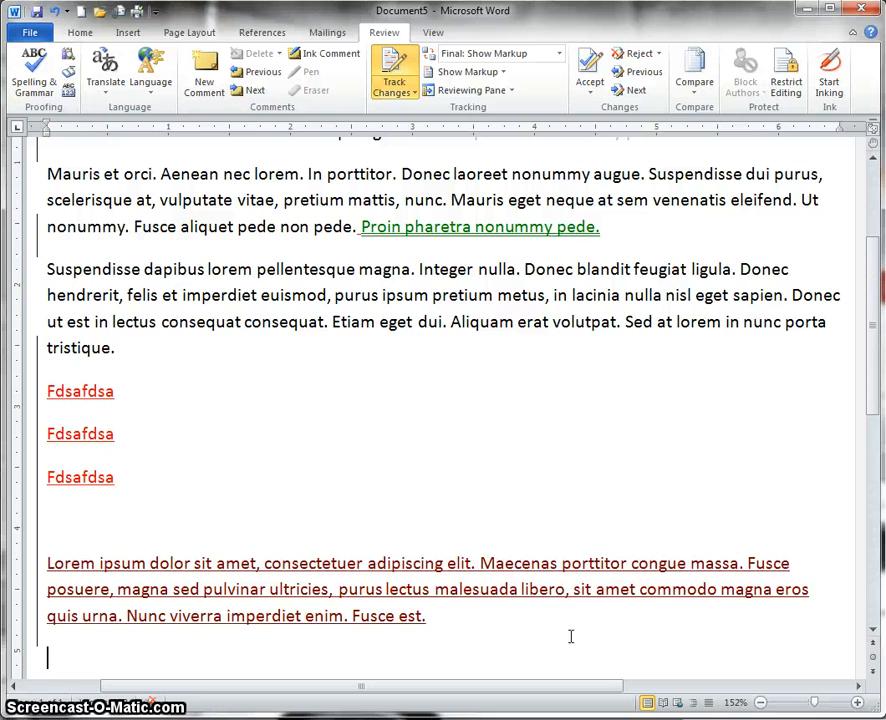
# Step: Generate another placeholder paragraph with =lorem(1,4) directly below the first generated one
pyautogui.write('=lorem')
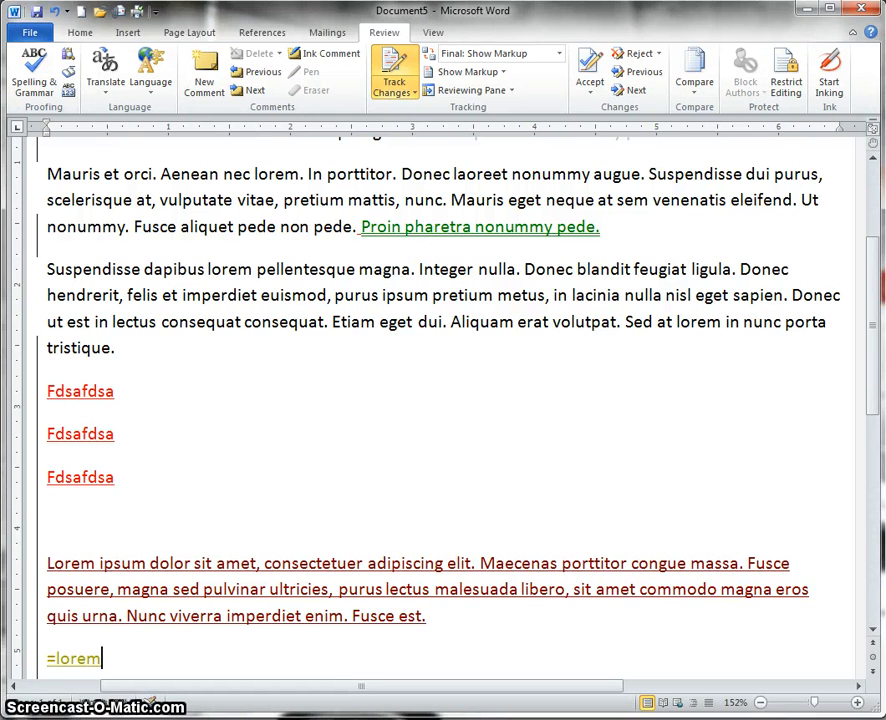
pyautogui.write('(1,')
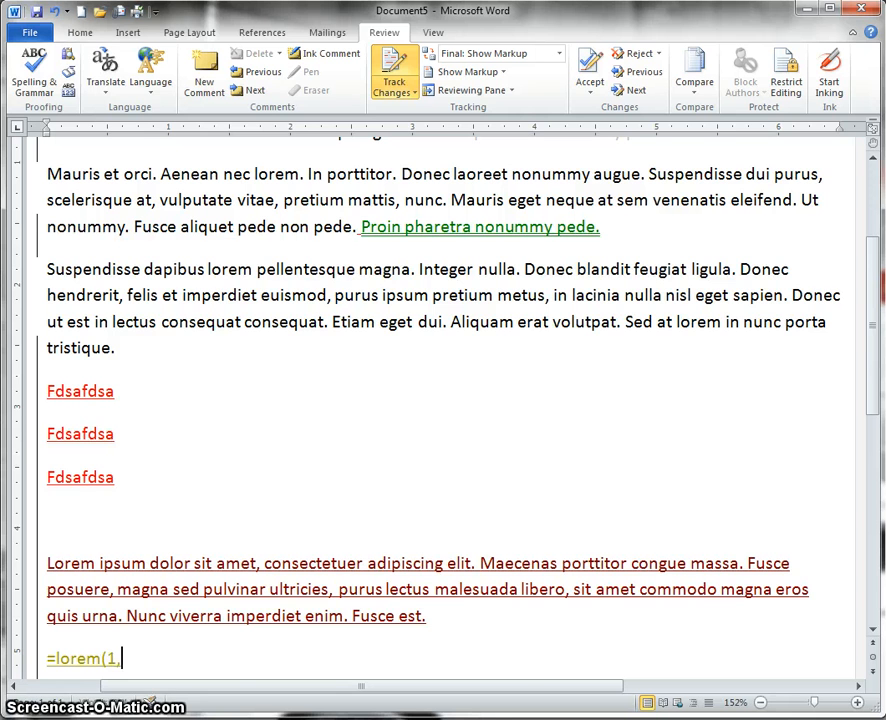
pyautogui.write('4)')
pyautogui.press('Return')
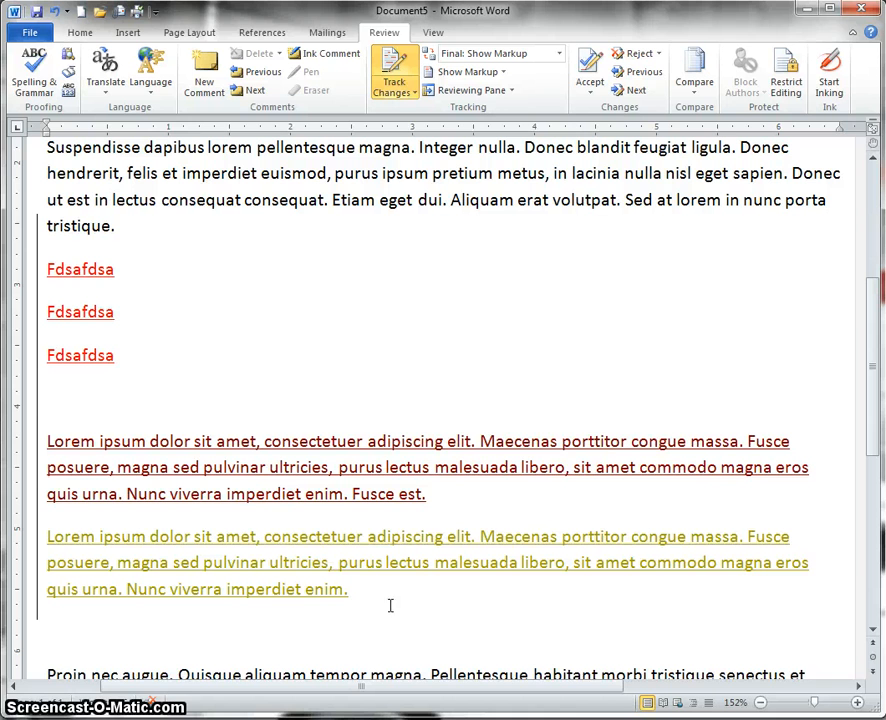
# Step: Check the reviewer details of both generated paragraphs and of the moved sentence in the second paragraph
pyautogui.moveTo(397, 513)
pyautogui.moveTo(400, 537)
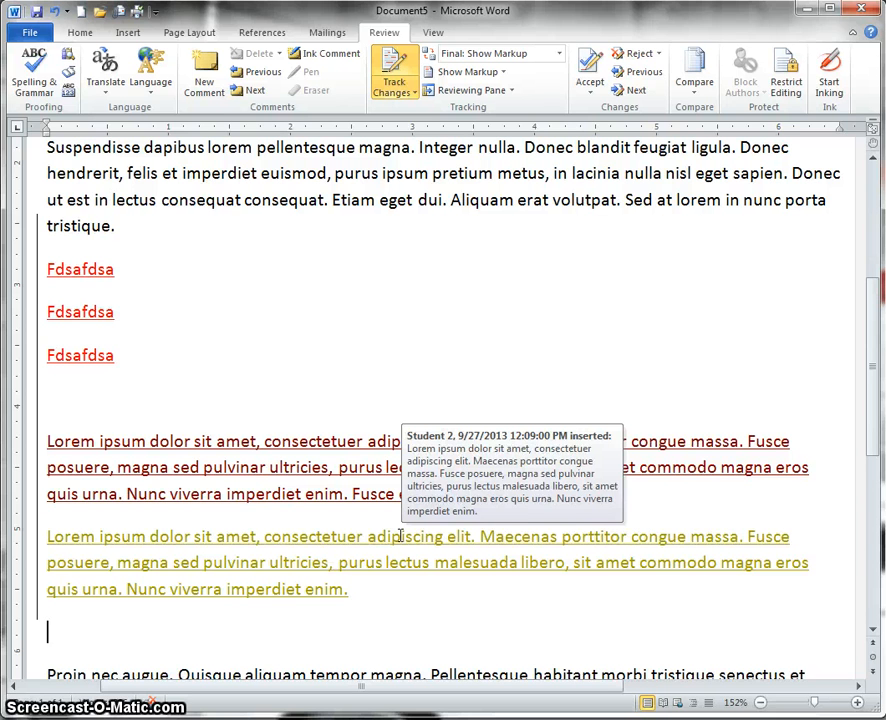
pyautogui.moveTo(397, 447)
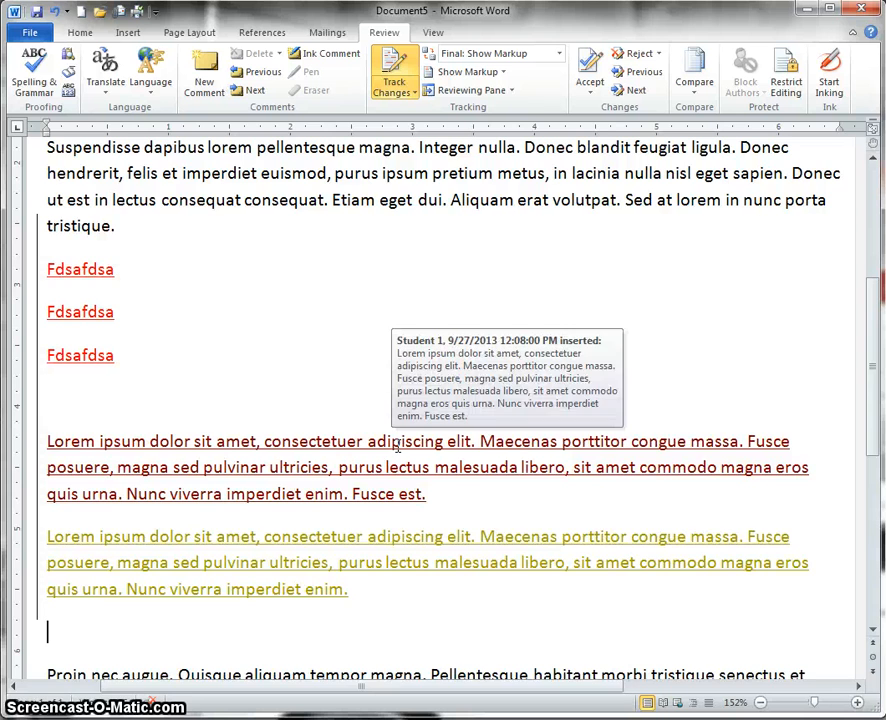
pyautogui.scroll(3, 400, 447)
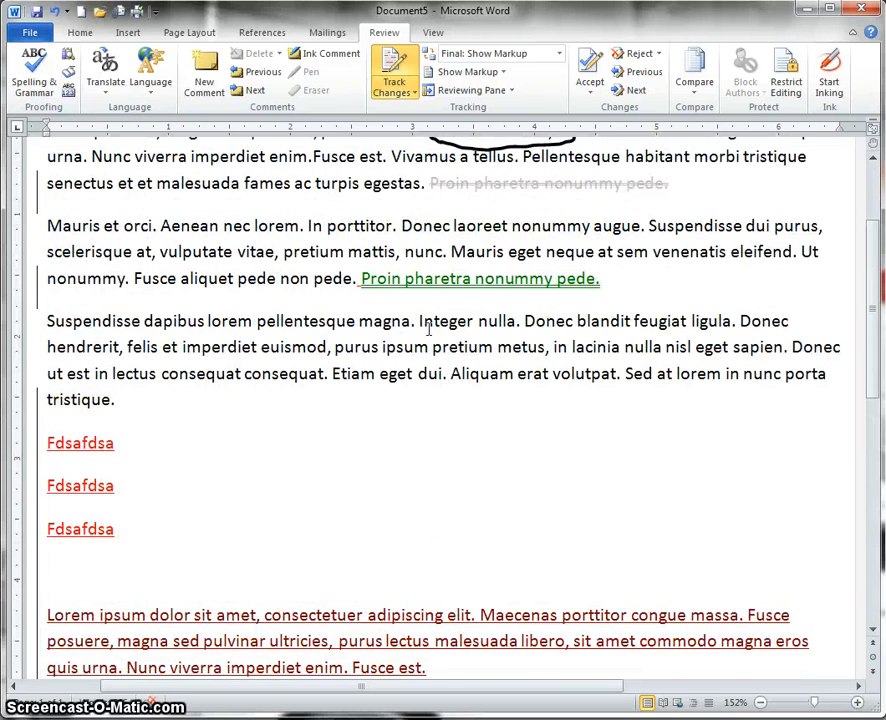
pyautogui.moveTo(425, 279)
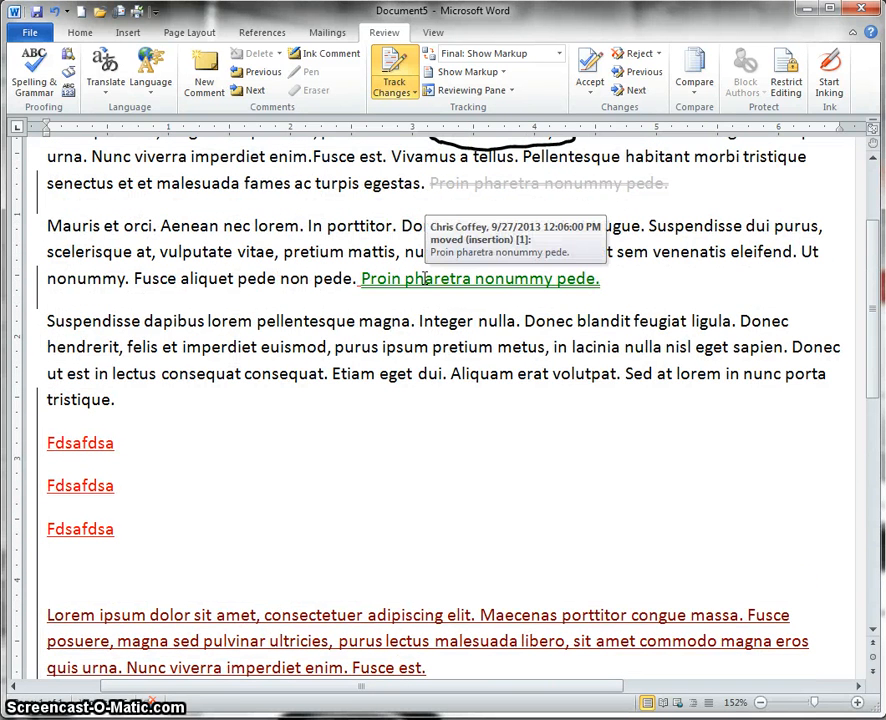
pyautogui.scroll(3, 425, 279)
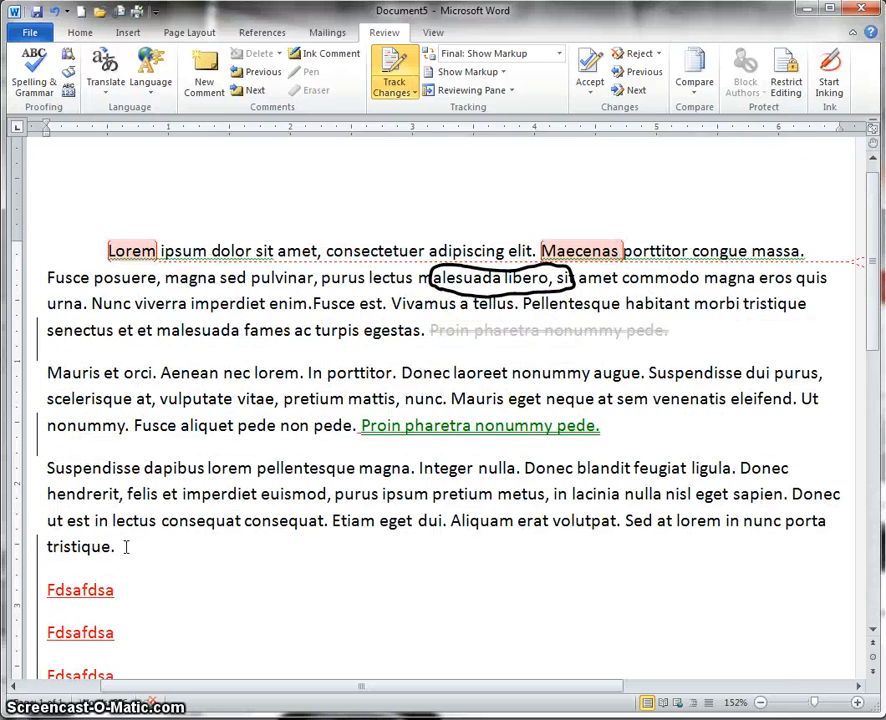
# Step: Check the reviewer details of the first "Fdsafdsa" entry and add a blank comment to "lorem in nunc porta" in the third paragraph
pyautogui.moveTo(92, 590)
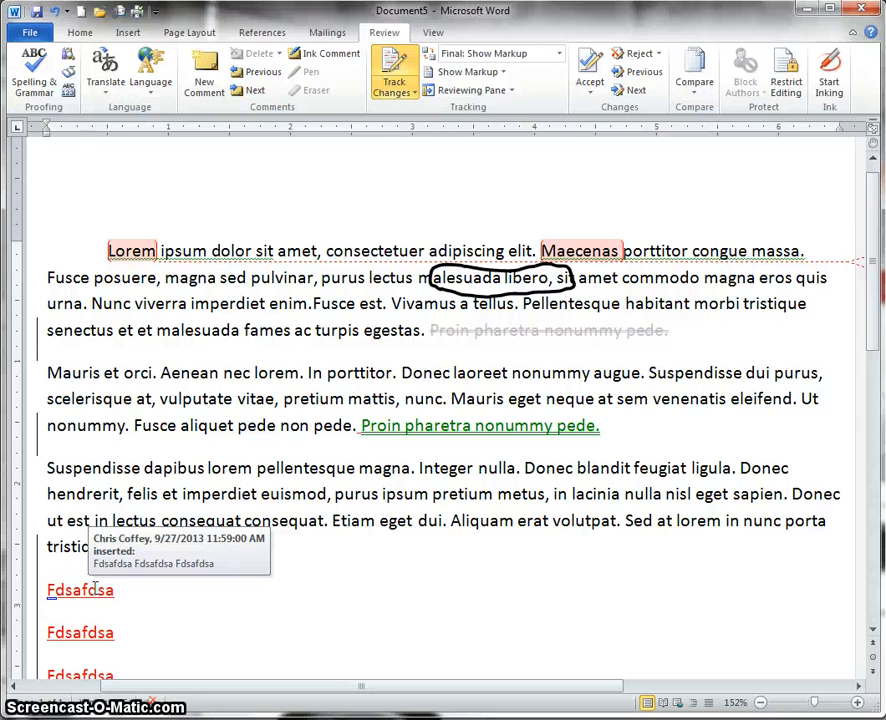
pyautogui.scroll(-1, 500, 580)
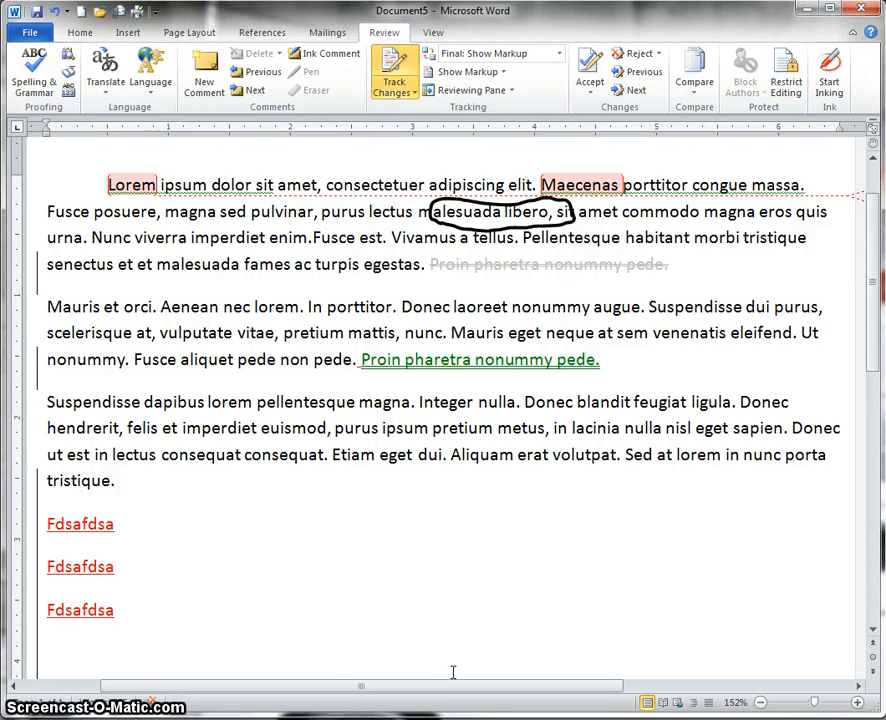
pyautogui.moveTo(440, 686); pyautogui.dragTo(537, 692)
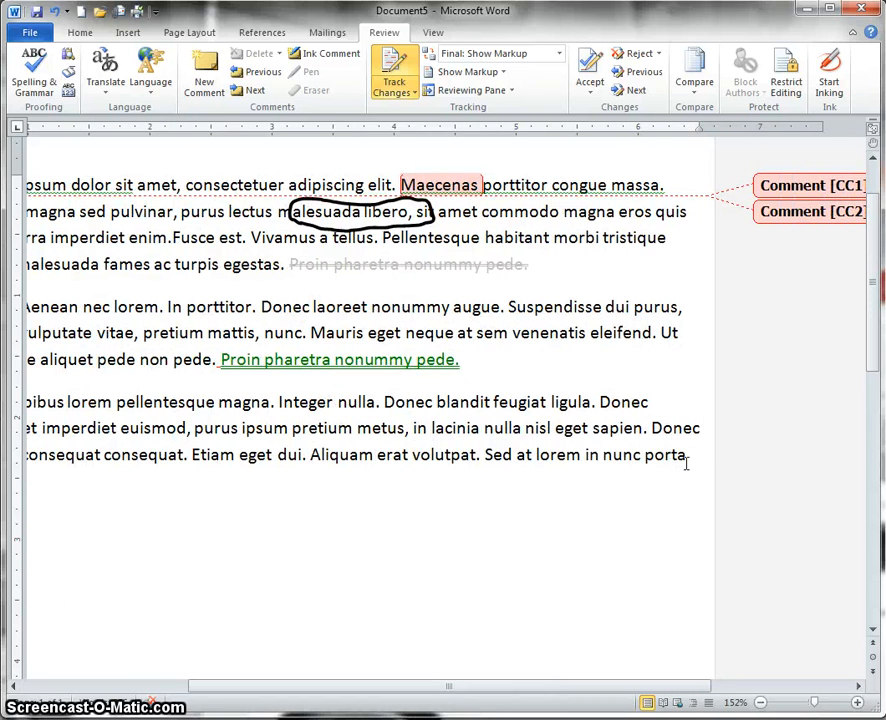
pyautogui.moveTo(686, 460); pyautogui.dragTo(537, 456)
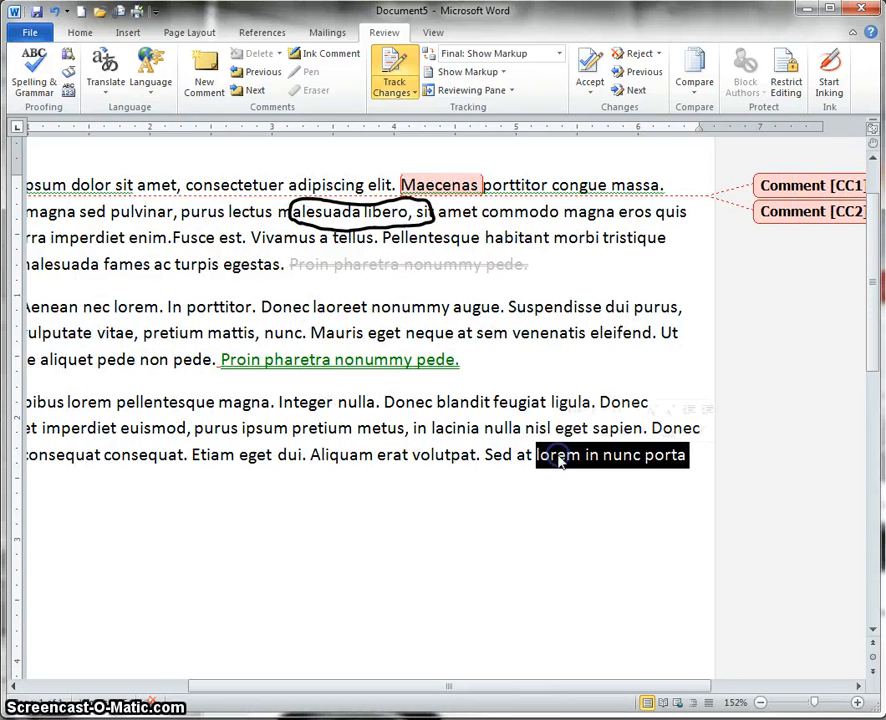
pyautogui.click(210, 85)
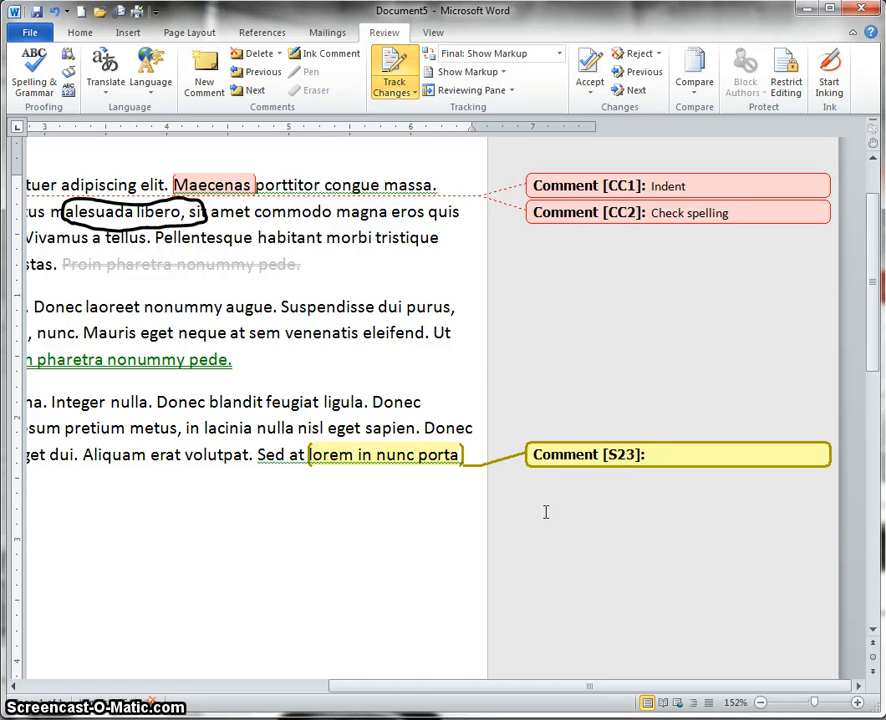
pyautogui.moveTo(567, 692); pyautogui.dragTo(332, 665)
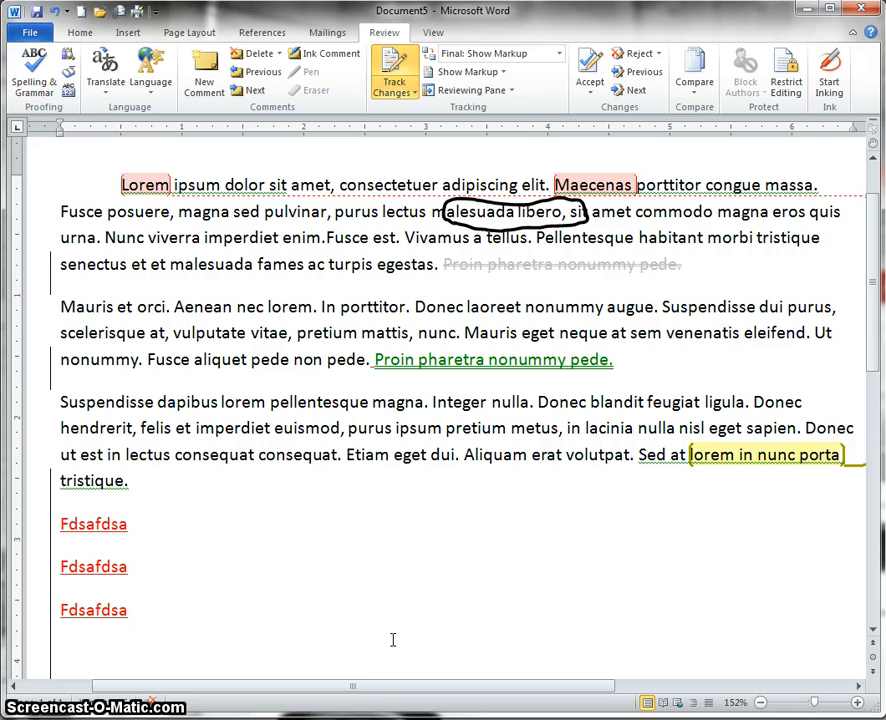